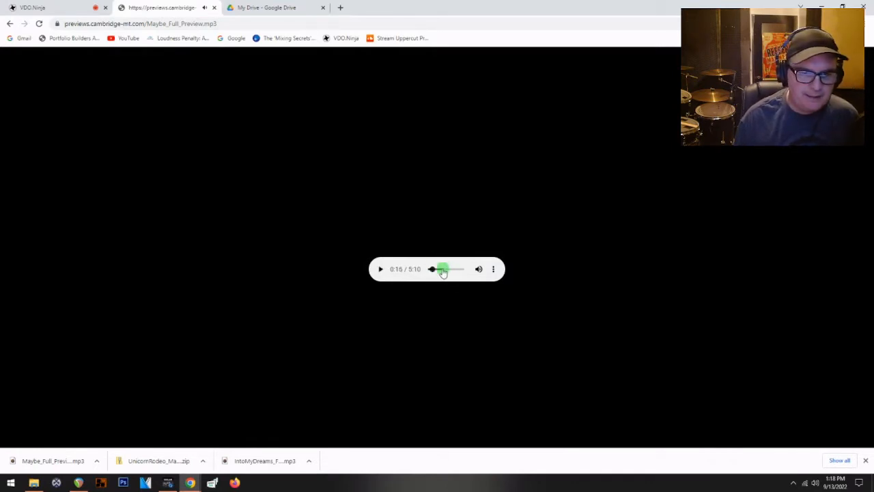
Step: Listen to the Maybe full preview at about 2:03 and 3:36, and return to the multitrack download list
{"action": "left_click_drag", "start_coordinate": [442, 271], "coordinate": [441, 271]}
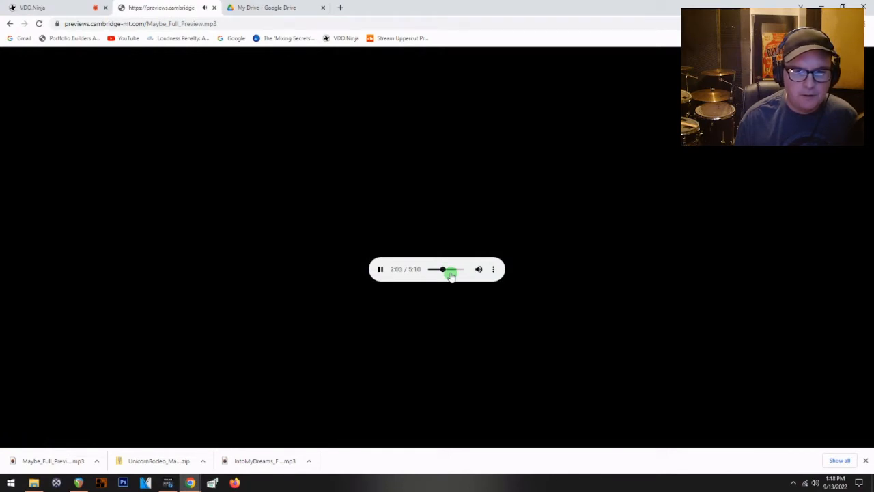
{"action": "key", "text": "space"}
{"action": "left_click", "coordinate": [452, 269]}
{"action": "key", "text": "space"}
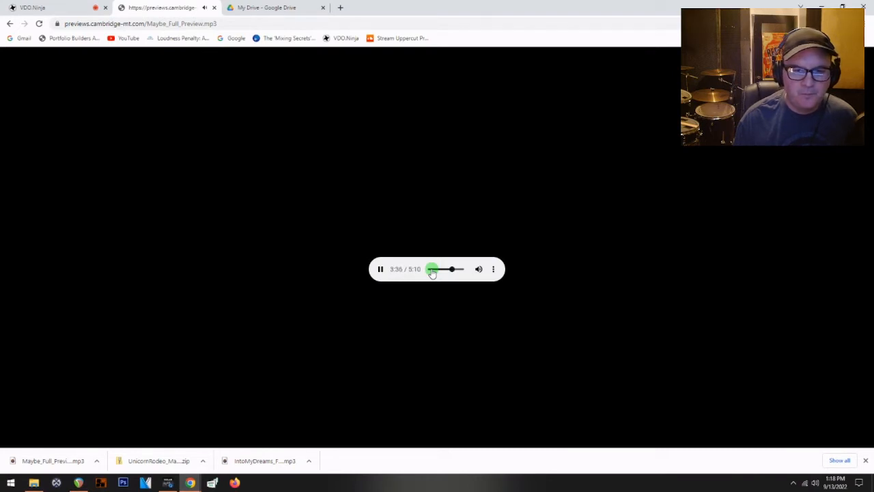
{"action": "left_click", "coordinate": [9, 24]}
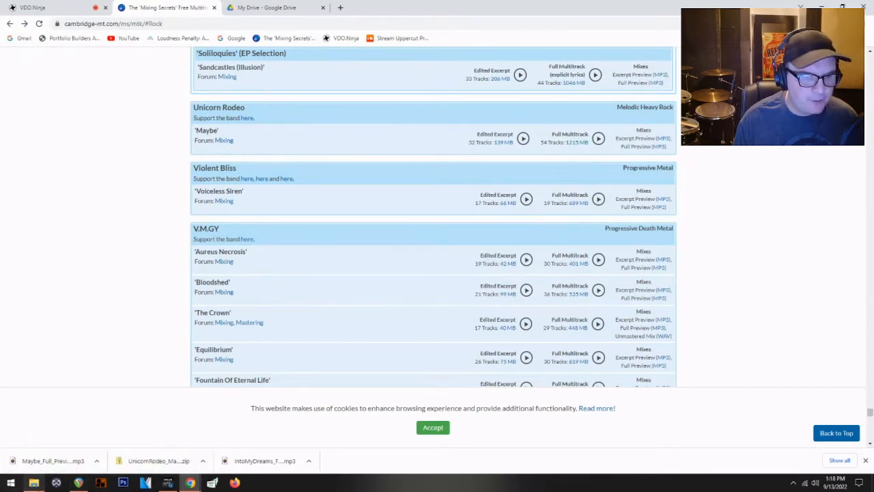
Step: Switch to File Explorer and review the files in the UnicornRodeo_Maybe_Full folder
{"action": "left_click", "coordinate": [33, 482]}
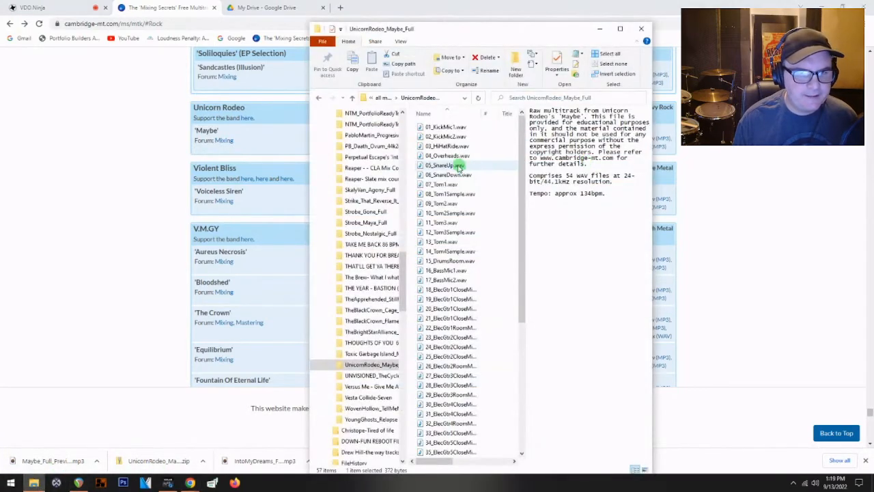
{"action": "scroll", "coordinate": [434, 195], "scroll_direction": "down", "scroll_amount": 7}
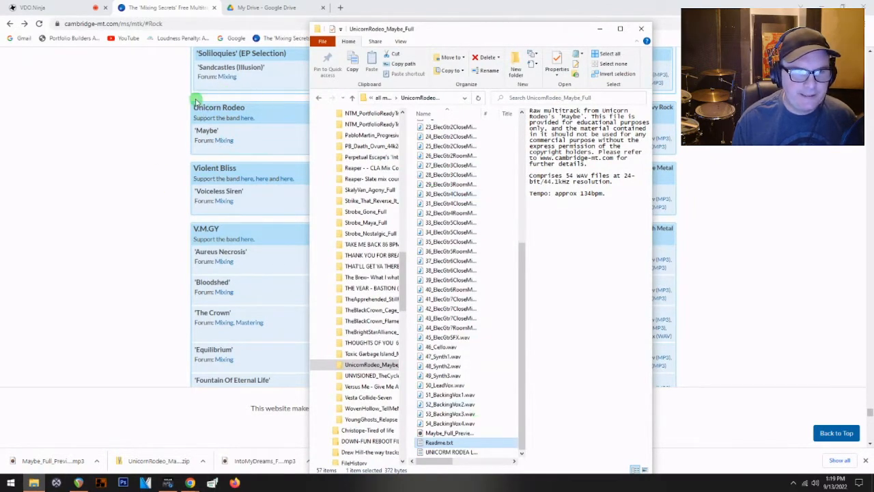
{"action": "left_click", "coordinate": [100, 107]}
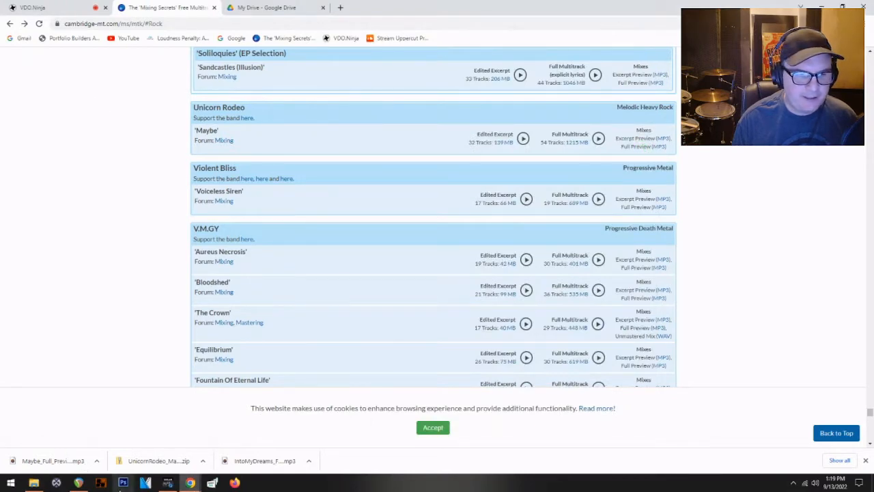
{"action": "left_click", "coordinate": [36, 484]}
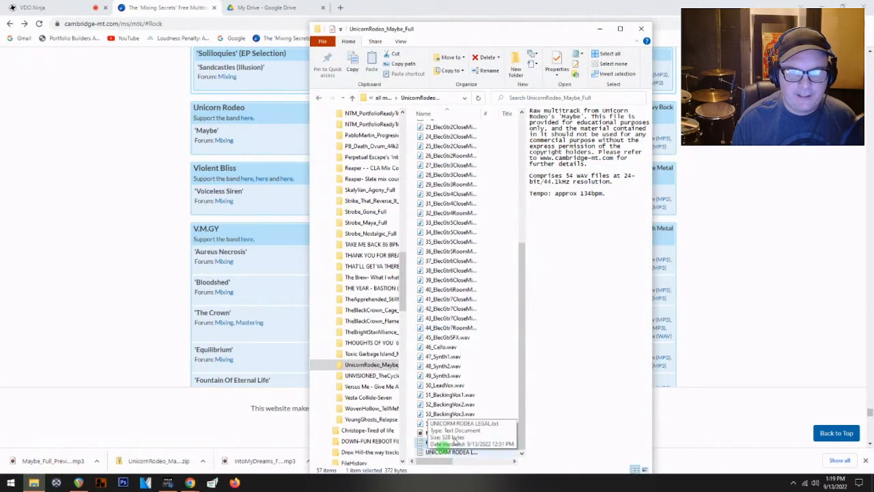
{"action": "scroll", "coordinate": [473, 291], "scroll_direction": "up", "scroll_amount": 7}
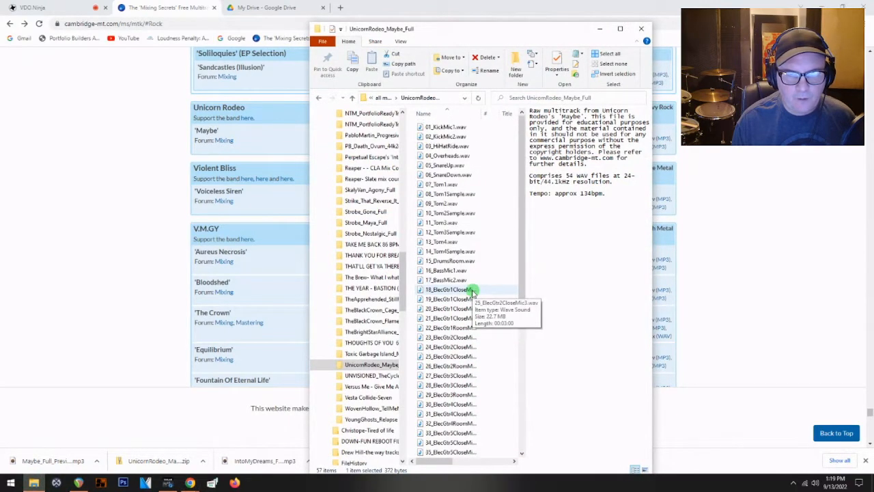
Step: Open Readme.txt from the UnicornRodeo_Maybe_Full folder and copy the band name and song title from its first line
{"action": "left_click", "coordinate": [79, 482]}
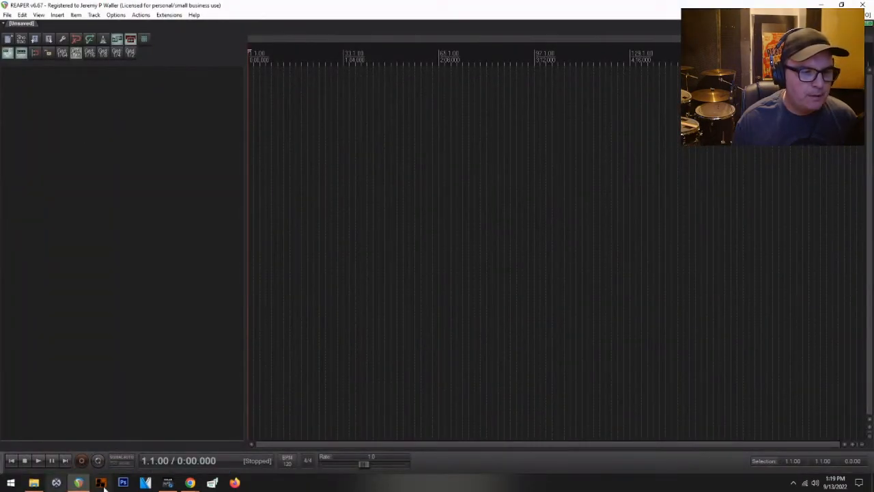
{"action": "left_click", "coordinate": [33, 482]}
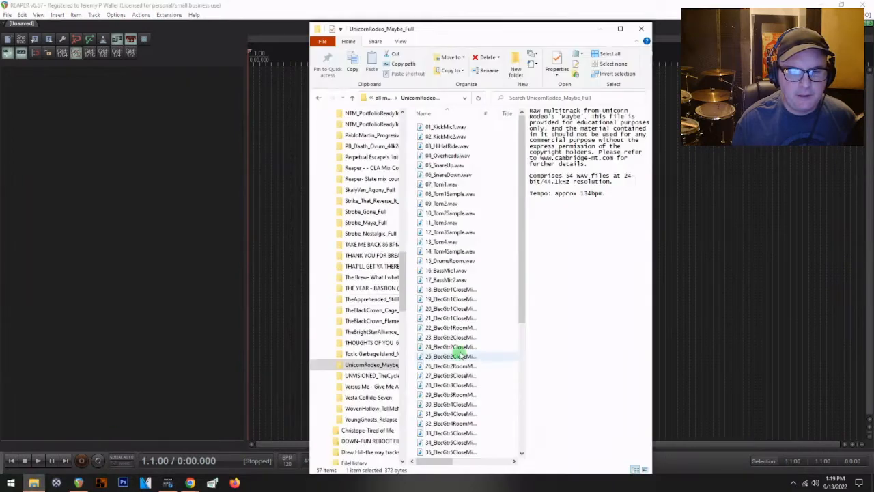
{"action": "scroll", "coordinate": [461, 355], "scroll_direction": "down", "scroll_amount": 1}
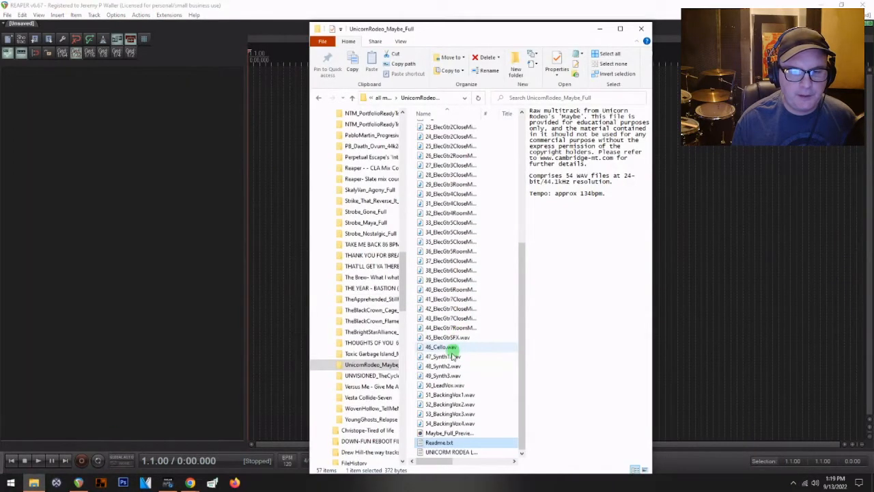
{"action": "double_click", "coordinate": [440, 443]}
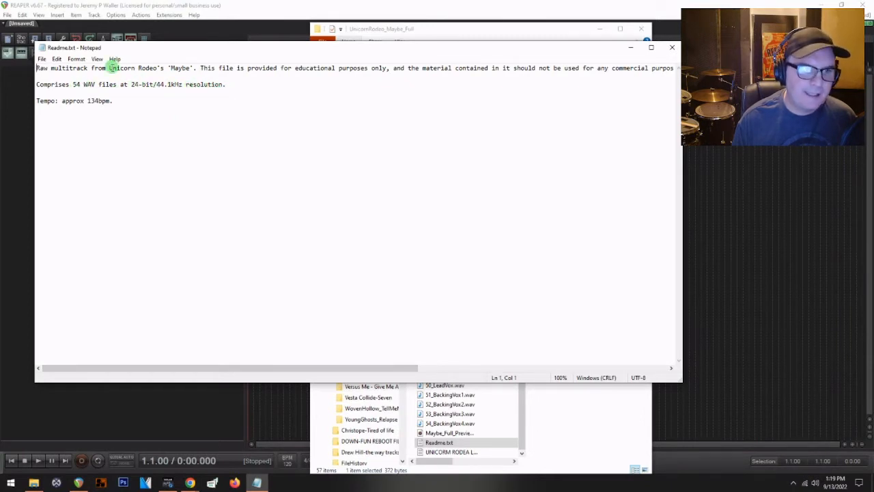
{"action": "left_click_drag", "start_coordinate": [109, 68], "coordinate": [193, 67]}
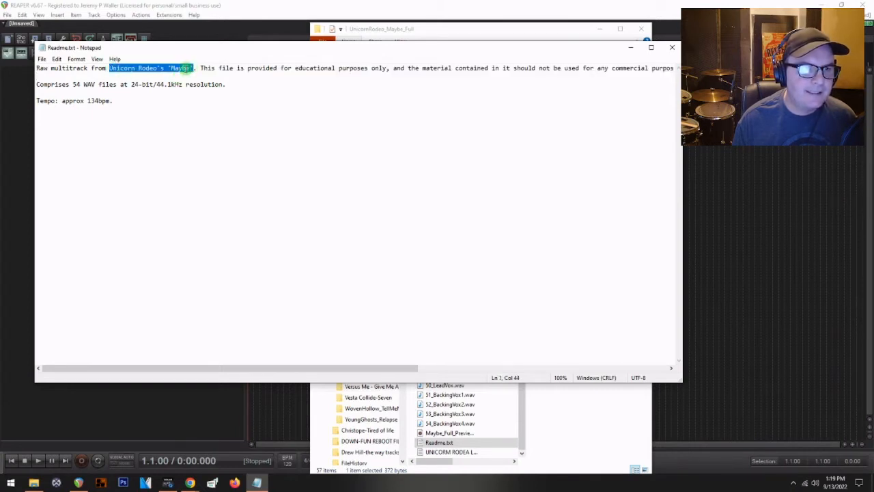
{"action": "right_click", "coordinate": [188, 68]}
{"action": "left_click", "coordinate": [117, 98]}
Step: Switch to REAPER and begin saving the project under a new name in the Unicorn Rodeo - Maybe folder within Reaper 2022
{"action": "left_click", "coordinate": [12, 237]}
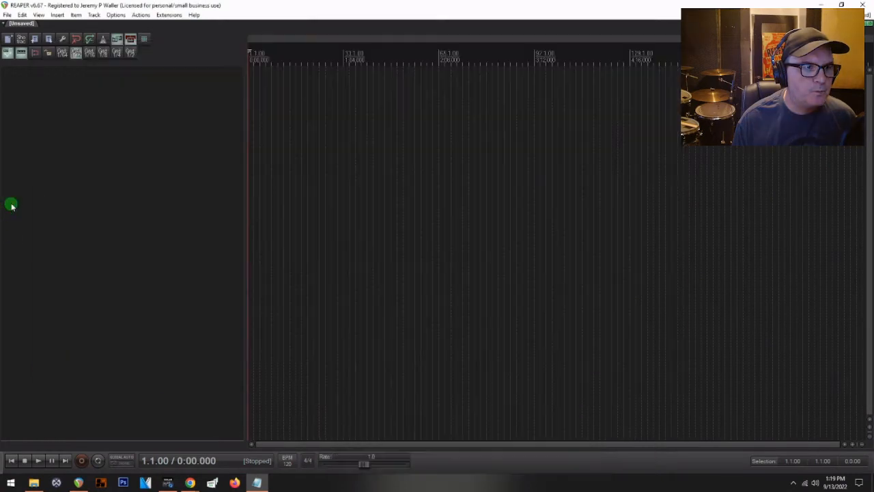
{"action": "left_click", "coordinate": [6, 15]}
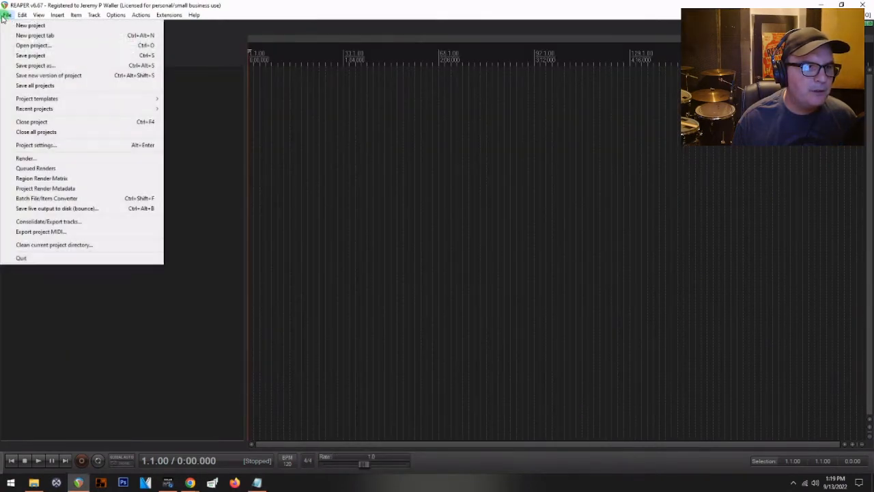
{"action": "left_click", "coordinate": [38, 65]}
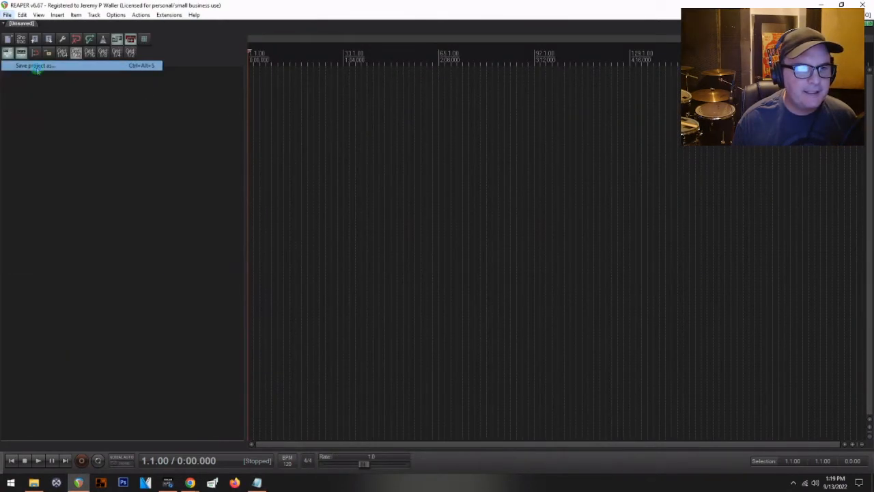
{"action": "scroll", "coordinate": [123, 184], "scroll_direction": "down", "scroll_amount": 15}
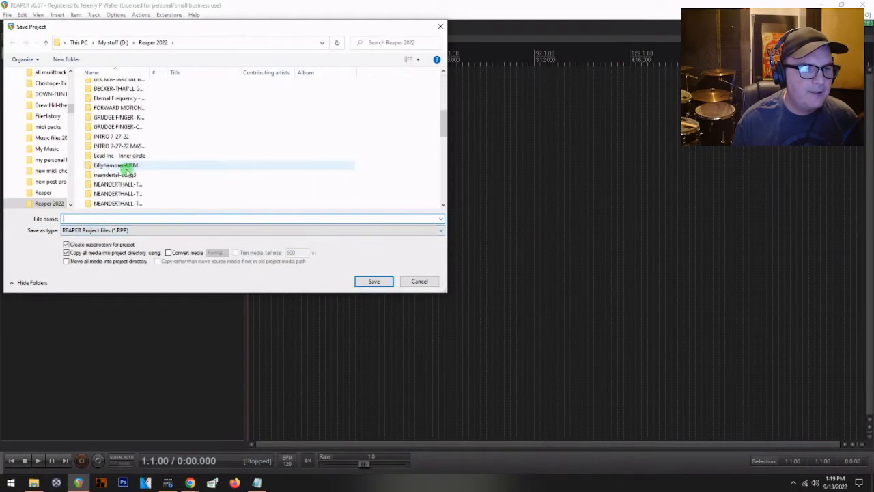
{"action": "scroll", "coordinate": [126, 168], "scroll_direction": "down", "scroll_amount": 5}
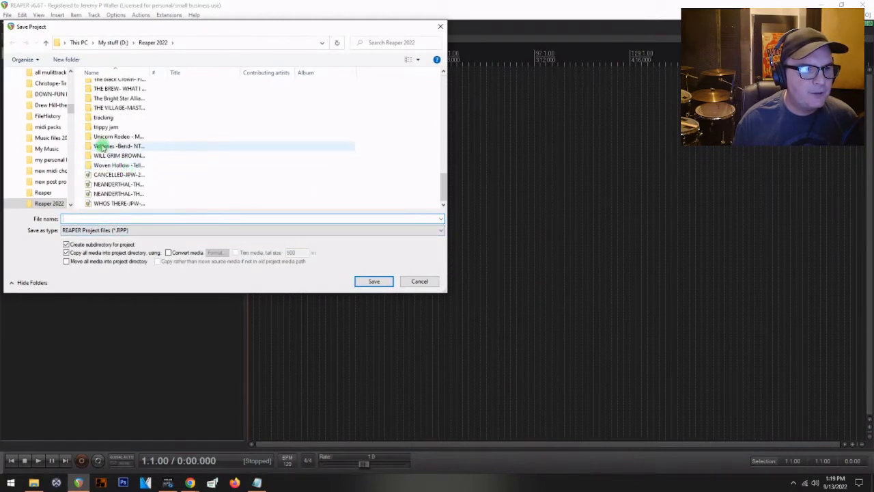
{"action": "double_click", "coordinate": [106, 142]}
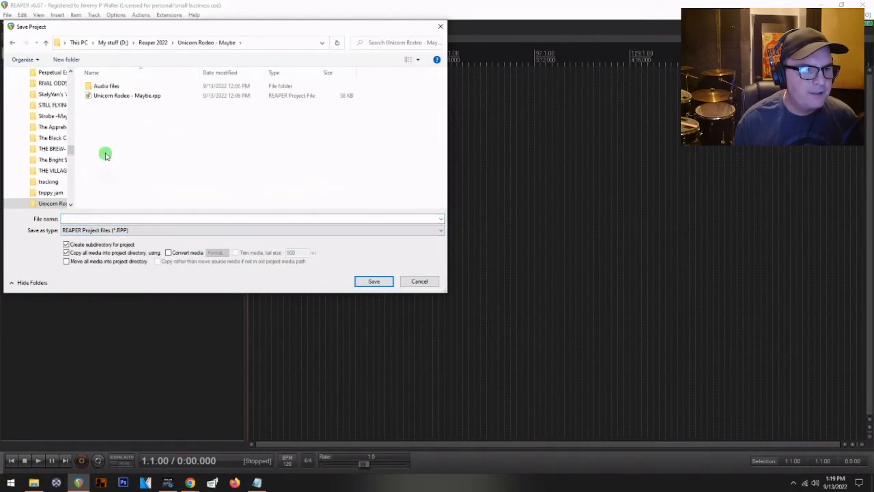
Step: Paste the copied title as the file name, edit it to "Unicorn Rodeo- Maybe- 9-13-22", and save the project
{"action": "left_click", "coordinate": [84, 219]}
{"action": "right_click", "coordinate": [82, 219]}
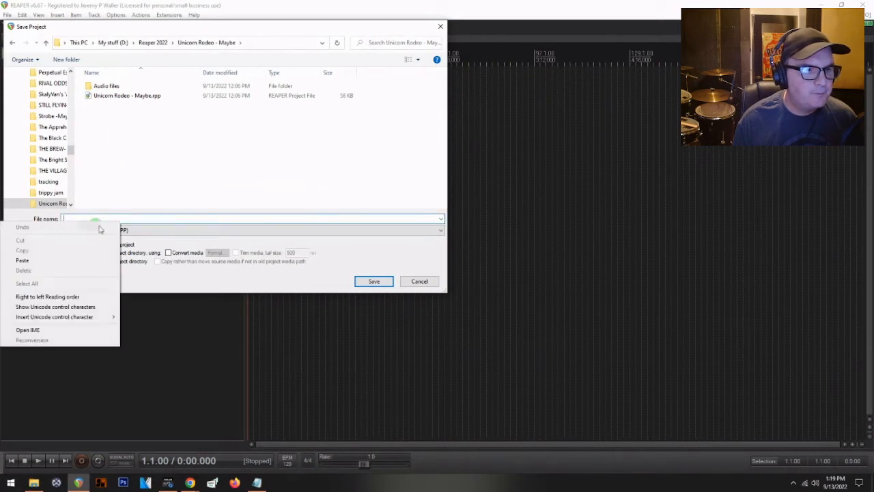
{"action": "left_click", "coordinate": [41, 262]}
{"action": "left_click", "coordinate": [110, 218]}
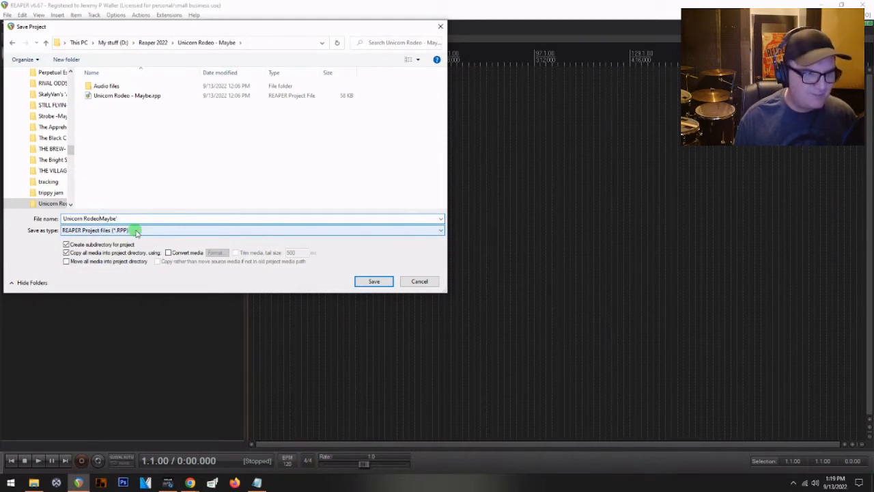
{"action": "type", "text": "-"}
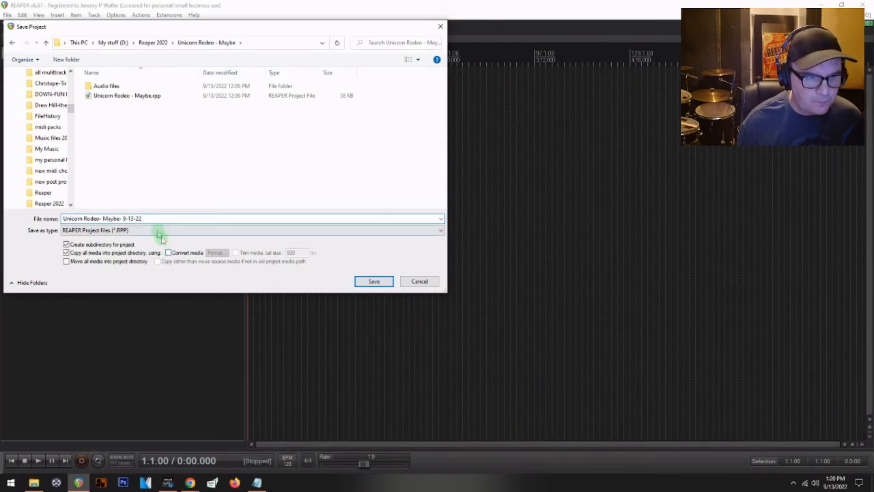
{"action": "left_click", "coordinate": [374, 282]}
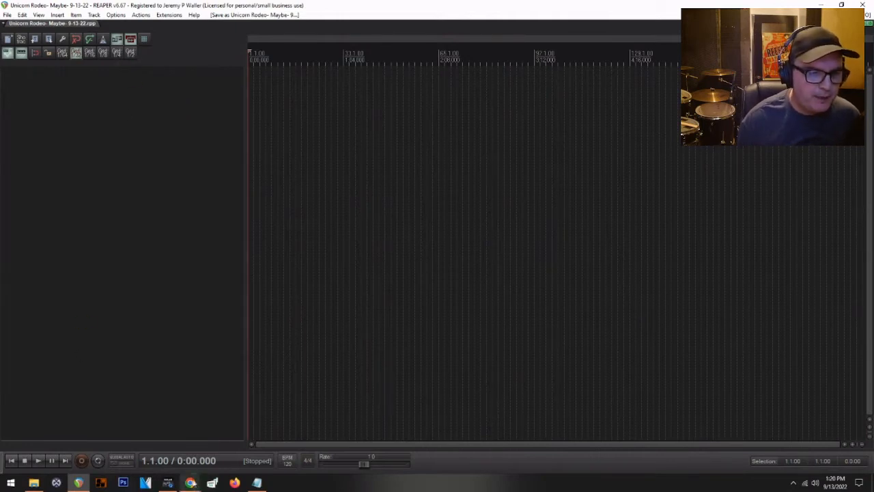
Step: Switch to Chrome, look through Unicorn Rodeo's website from its support link, and return to the multitrack list
{"action": "mouse_move", "coordinate": [191, 483]}
{"action": "left_click", "coordinate": [136, 439]}
{"action": "left_click", "coordinate": [260, 95]}
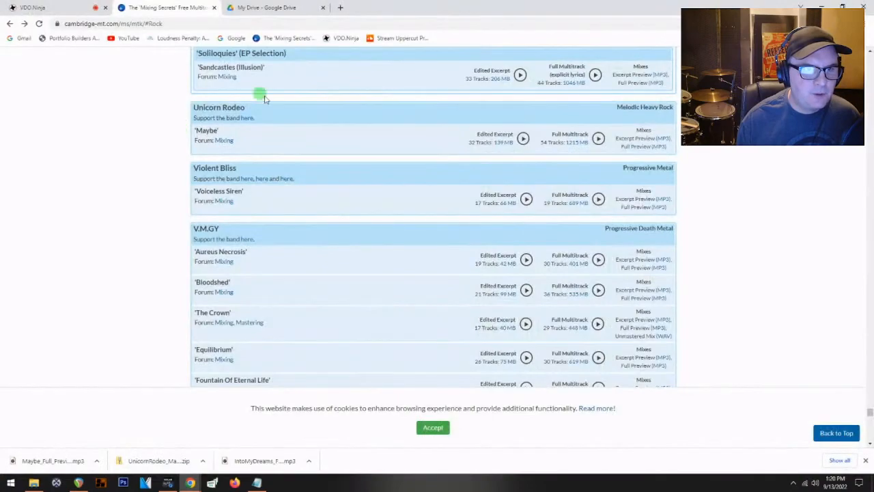
{"action": "left_click", "coordinate": [247, 117]}
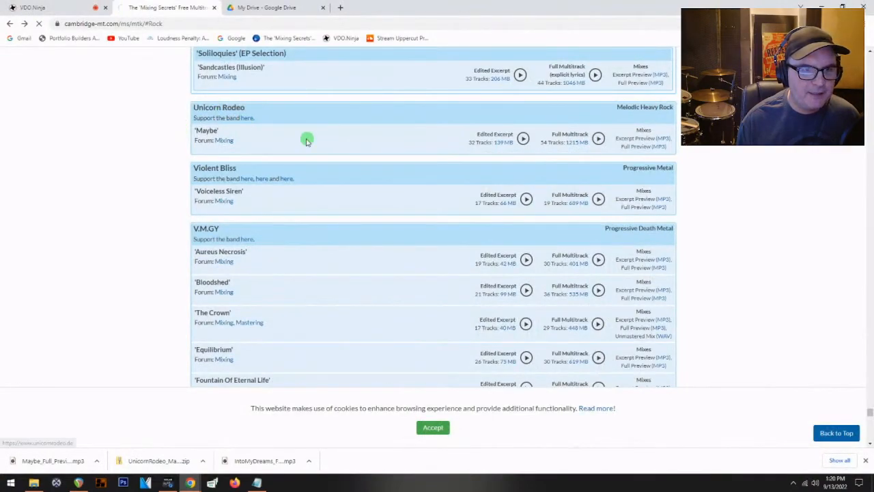
{"action": "scroll", "coordinate": [468, 164], "scroll_direction": "down", "scroll_amount": 4}
{"action": "scroll", "coordinate": [468, 169], "scroll_direction": "down", "scroll_amount": 2}
{"action": "scroll", "coordinate": [467, 168], "scroll_direction": "up", "scroll_amount": 5}
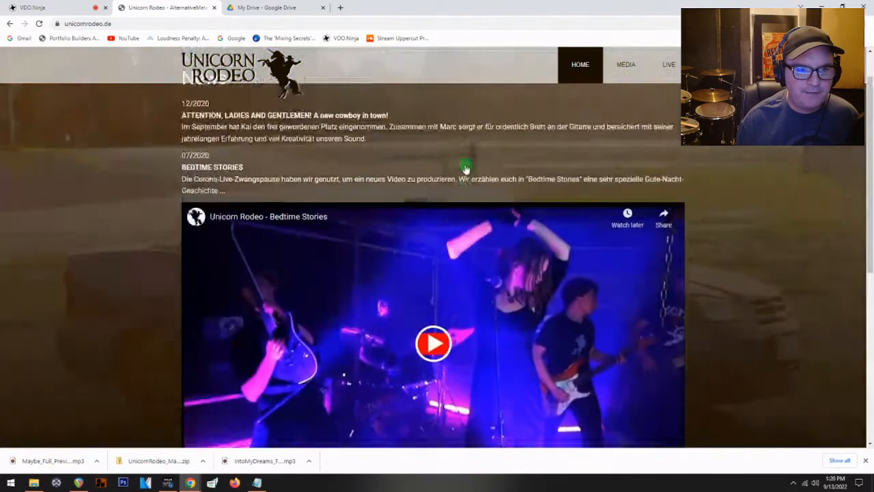
{"action": "scroll", "coordinate": [465, 169], "scroll_direction": "up", "scroll_amount": 1}
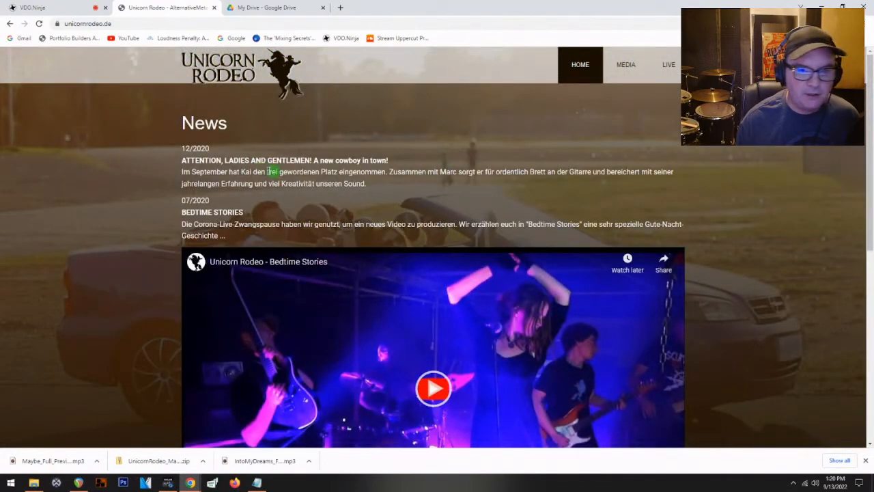
{"action": "scroll", "coordinate": [225, 157], "scroll_direction": "down", "scroll_amount": 2}
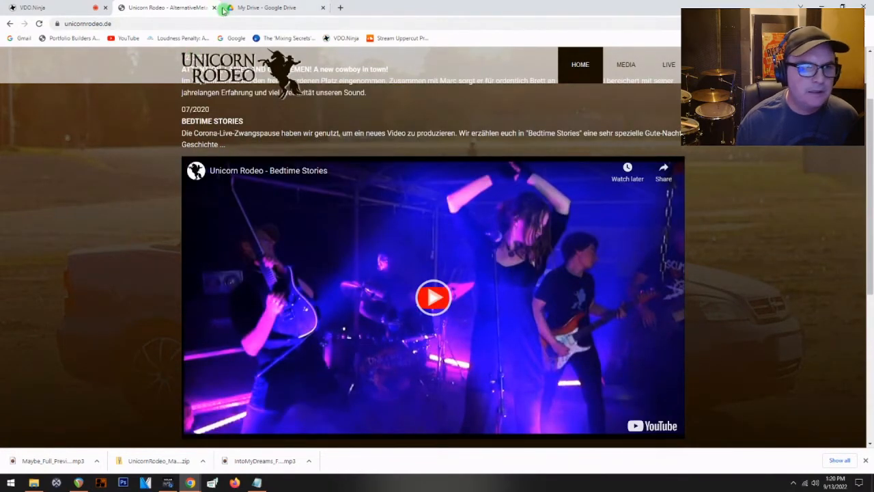
{"action": "left_click", "coordinate": [10, 23]}
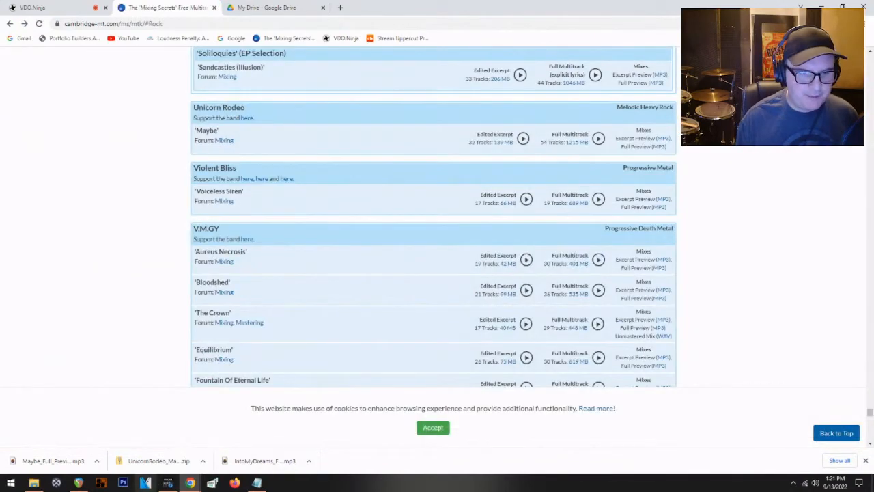
Step: Import the WAV files 01_KickMic1 through 54_BackingVox4 from the multitrack folder into the REAPER project on separate tracks
{"action": "left_click", "coordinate": [78, 482]}
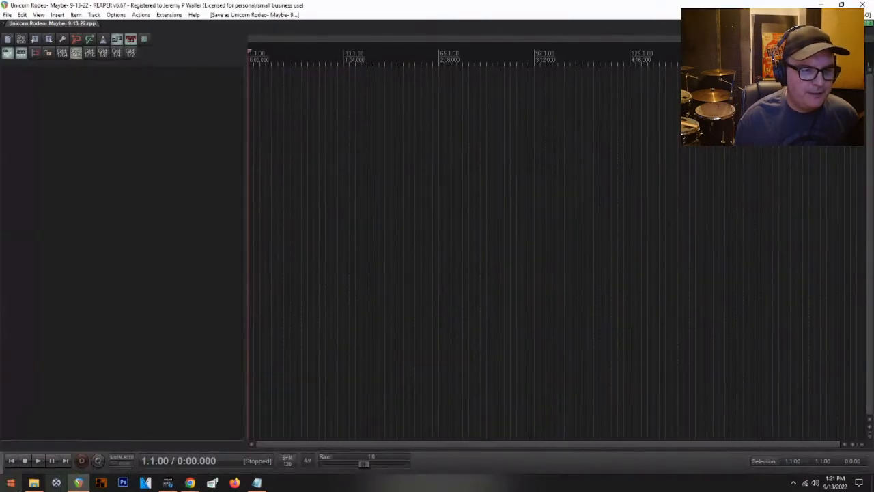
{"action": "left_click", "coordinate": [34, 483]}
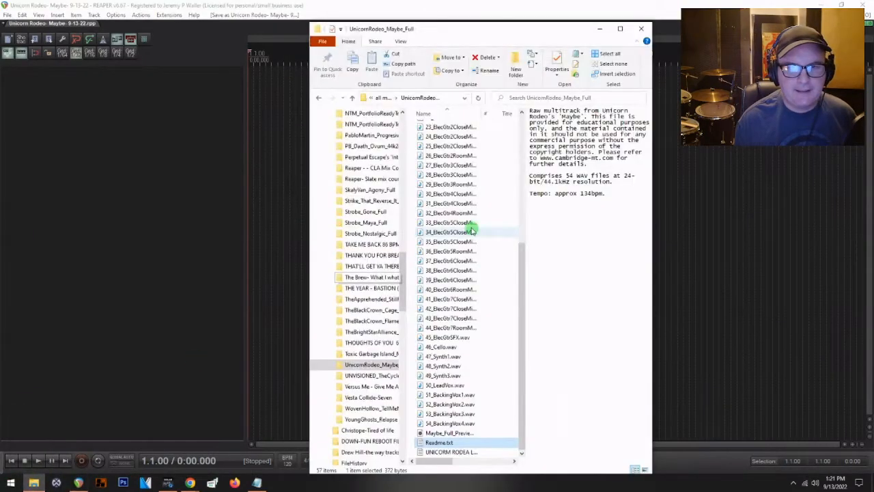
{"action": "scroll", "coordinate": [437, 204], "scroll_direction": "up", "scroll_amount": 4}
{"action": "scroll", "coordinate": [421, 172], "scroll_direction": "up", "scroll_amount": 3}
{"action": "left_click_drag", "start_coordinate": [413, 126], "coordinate": [468, 425]}
{"action": "left_click_drag", "start_coordinate": [447, 428], "coordinate": [71, 225]}
{"action": "left_click", "coordinate": [141, 74]}
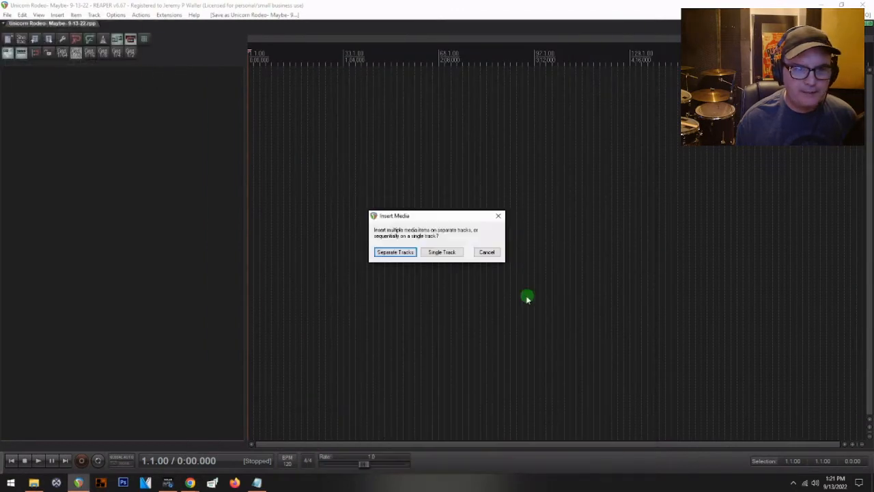
{"action": "left_click", "coordinate": [380, 253]}
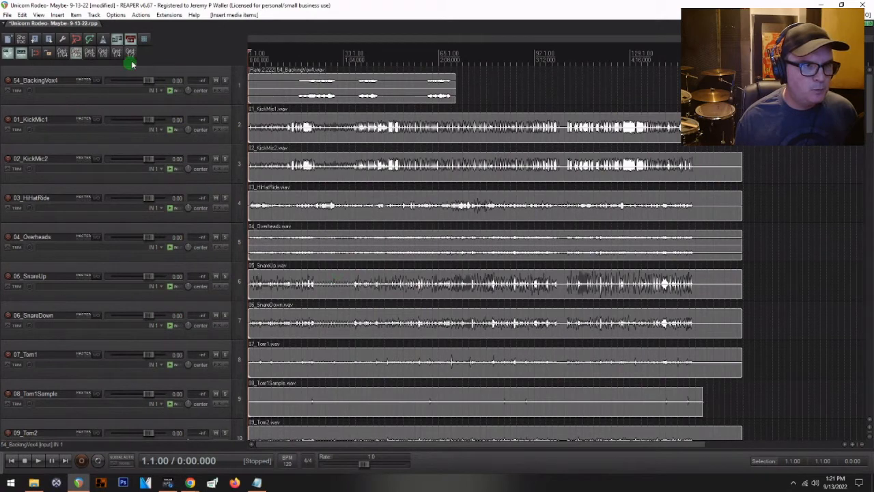
Step: Select all tracks and lower their volume faders together in the mixer to about -10.3 dB
{"action": "left_click", "coordinate": [81, 71]}
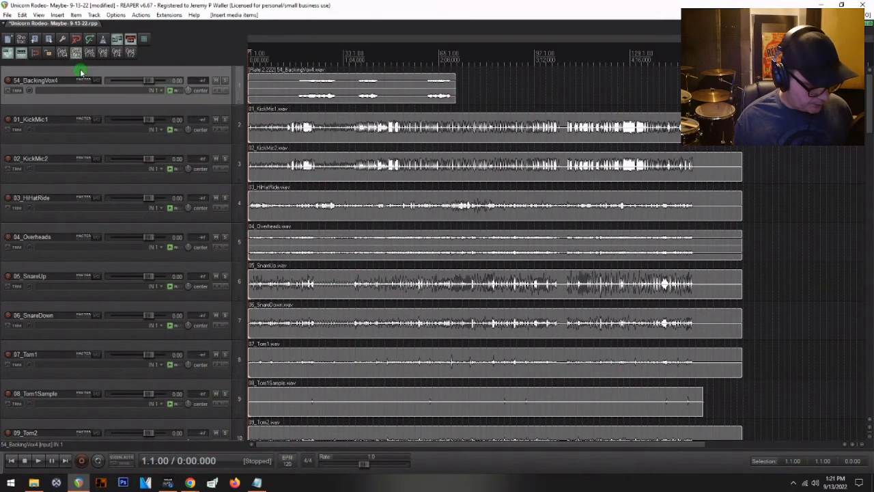
{"action": "key", "text": "ctrl+a"}
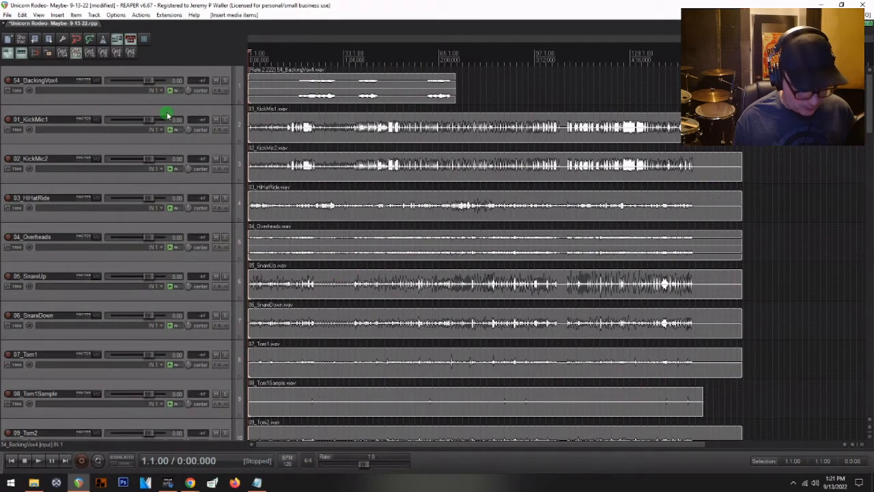
{"action": "key", "text": "ctrl+m"}
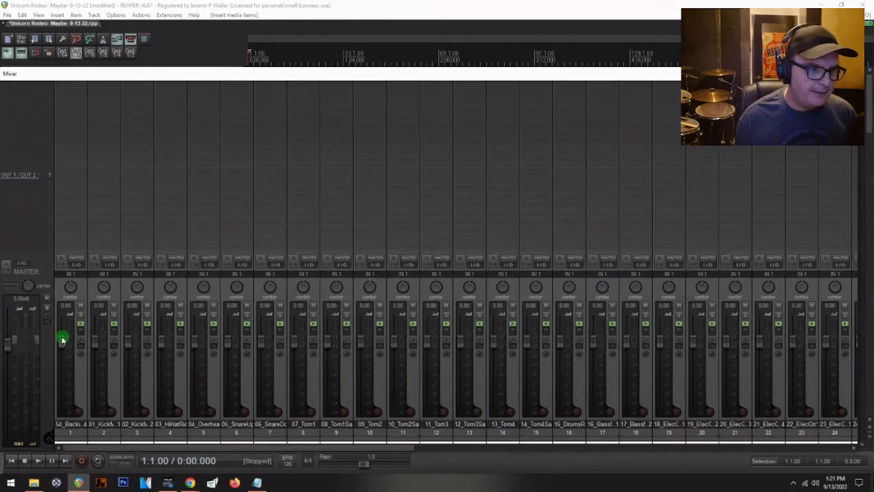
{"action": "left_click_drag", "start_coordinate": [60, 339], "coordinate": [62, 358]}
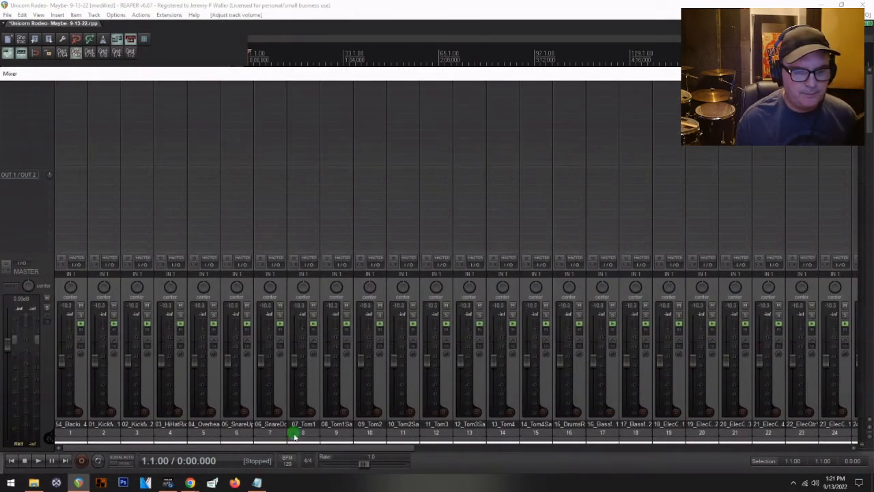
Step: Play the session from the start and examine the track and master meters across the whole mixer
{"action": "key", "text": "space"}
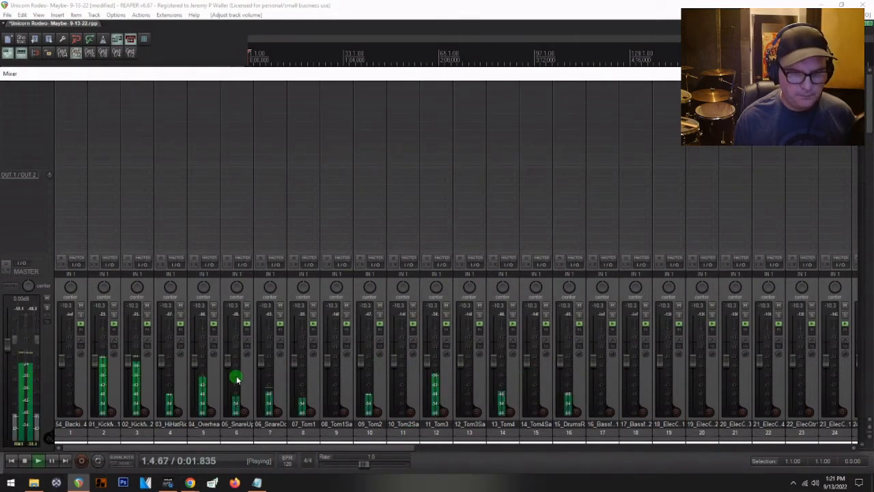
{"action": "scroll", "coordinate": [398, 375], "scroll_direction": "down", "scroll_amount": 1}
{"action": "scroll", "coordinate": [397, 375], "scroll_direction": "down", "scroll_amount": 20}
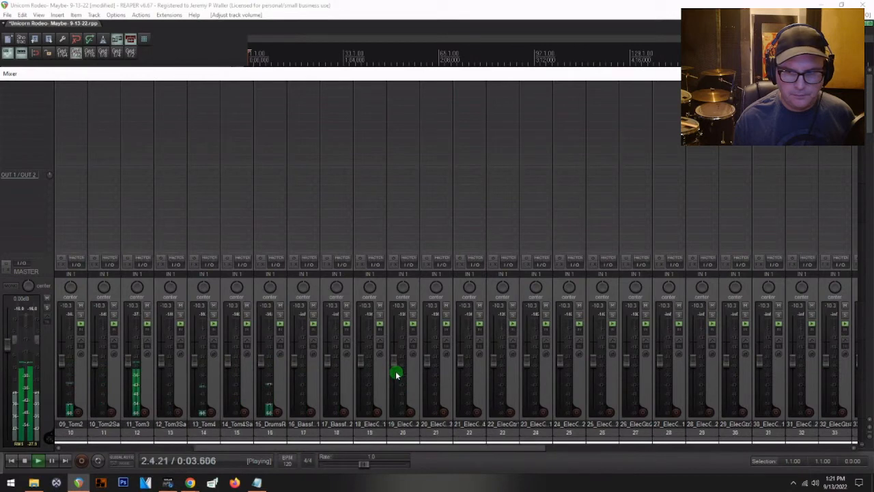
{"action": "scroll", "coordinate": [396, 374], "scroll_direction": "down", "scroll_amount": 4}
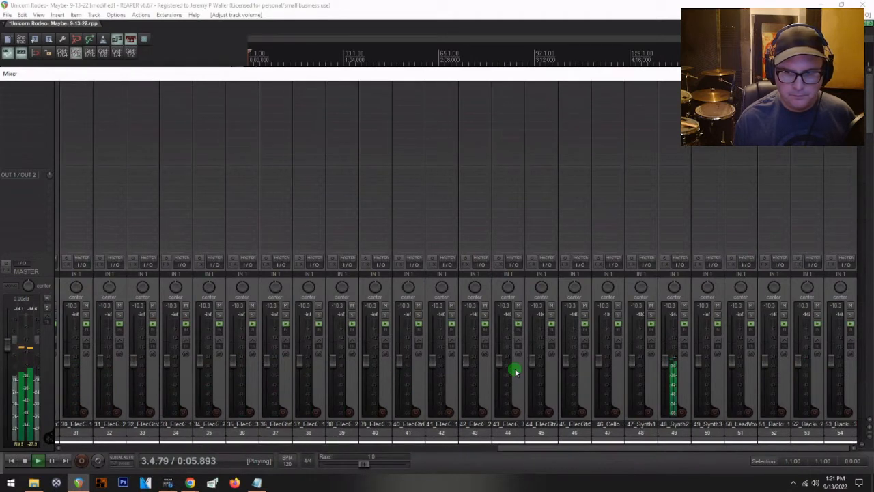
{"action": "scroll", "coordinate": [660, 372], "scroll_direction": "up", "scroll_amount": 10}
{"action": "scroll", "coordinate": [437, 356], "scroll_direction": "up", "scroll_amount": 17}
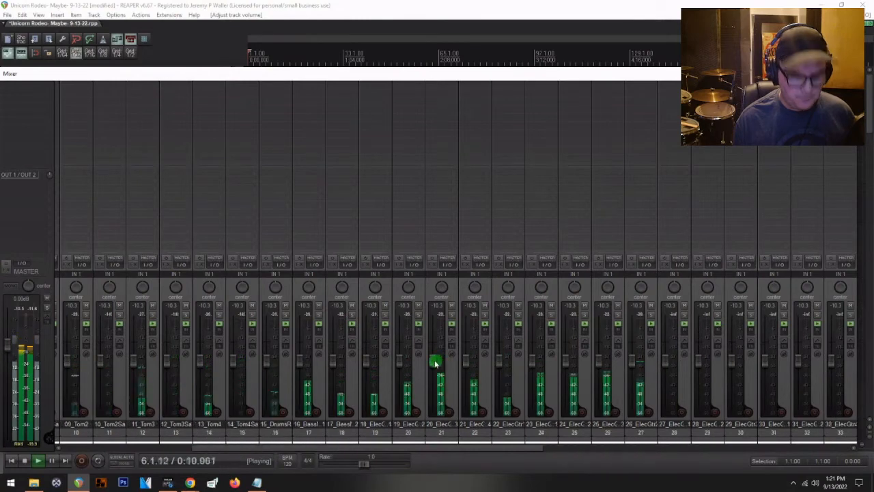
{"action": "key", "text": "space"}
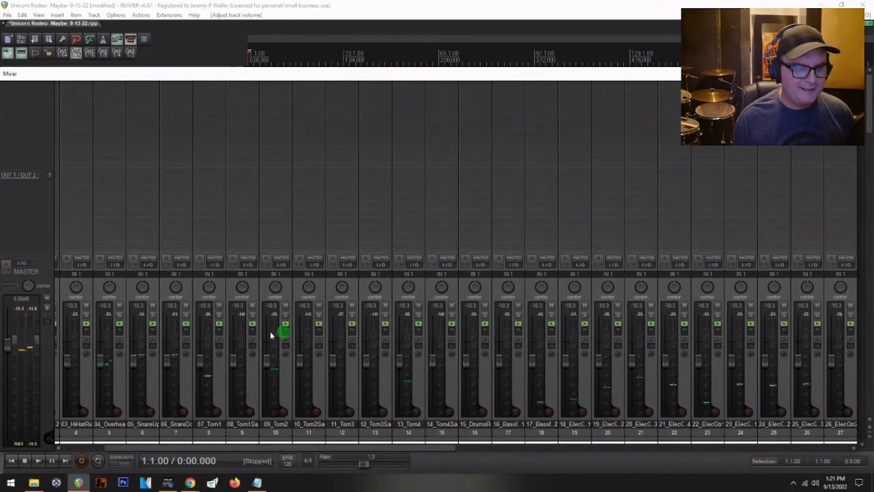
{"action": "key", "text": "ctrl+m"}
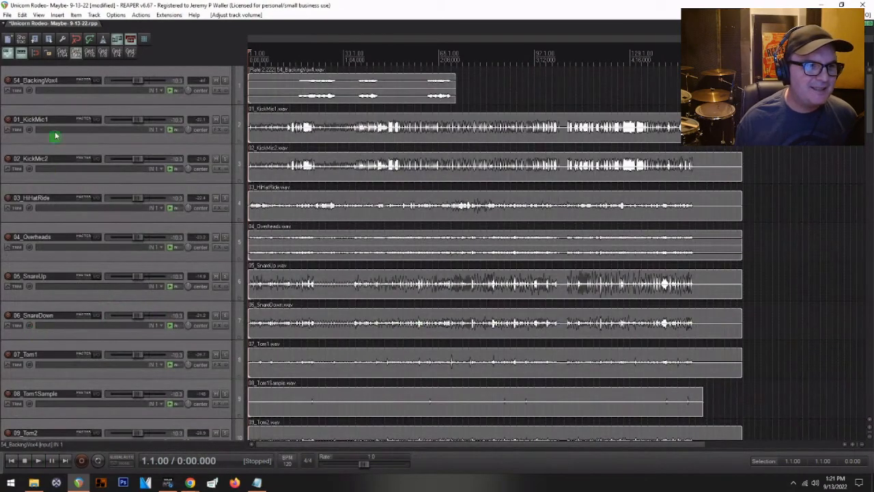
Step: Insert a new empty track and move it above 54_BackingVox4 as the first track
{"action": "left_click", "coordinate": [43, 75]}
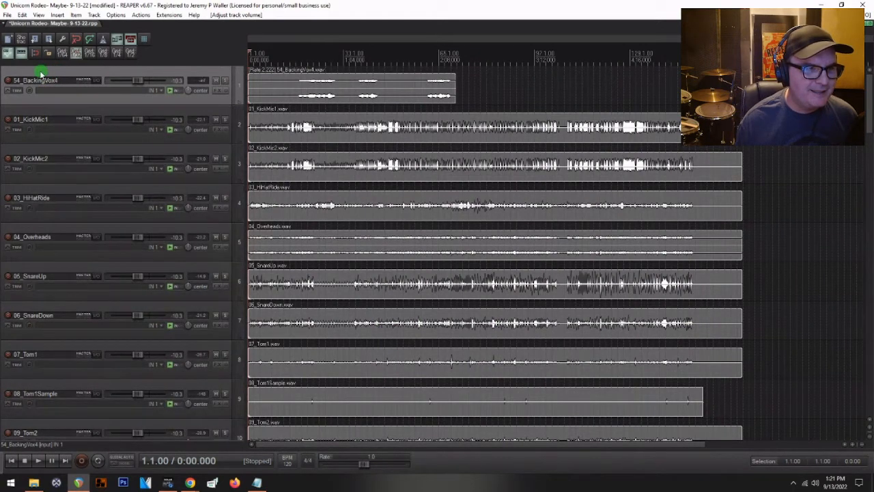
{"action": "right_click", "coordinate": [40, 71]}
{"action": "left_click", "coordinate": [83, 89]}
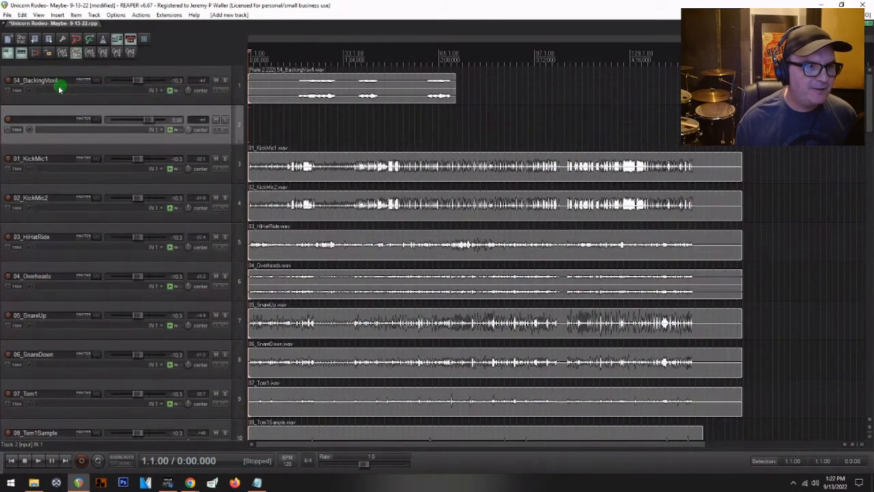
{"action": "left_click_drag", "start_coordinate": [30, 112], "coordinate": [38, 75]}
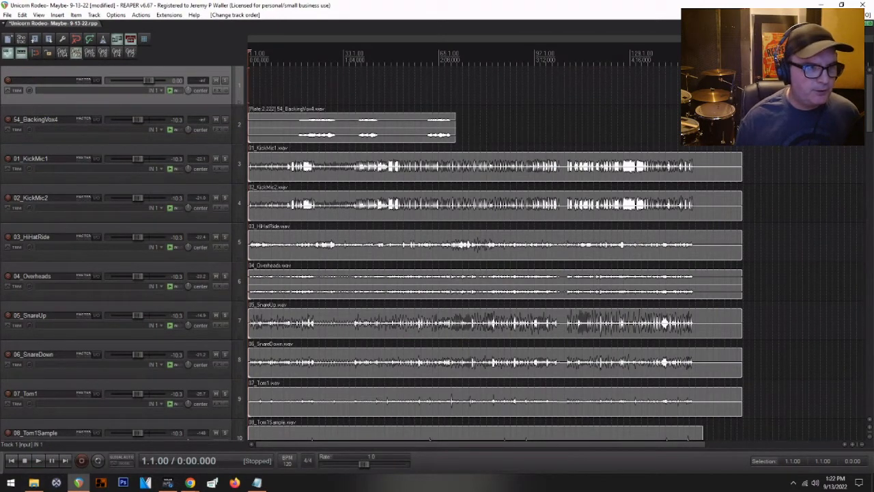
{"action": "left_click", "coordinate": [57, 15]}
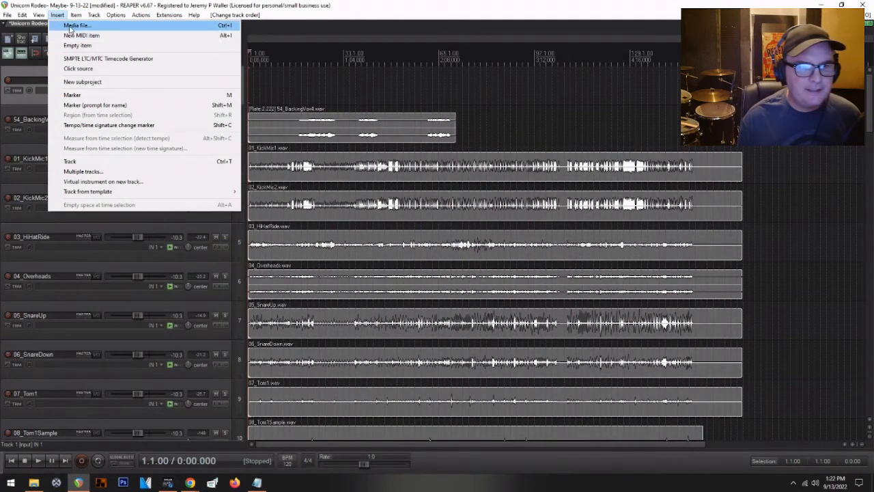
{"action": "left_click", "coordinate": [74, 25]}
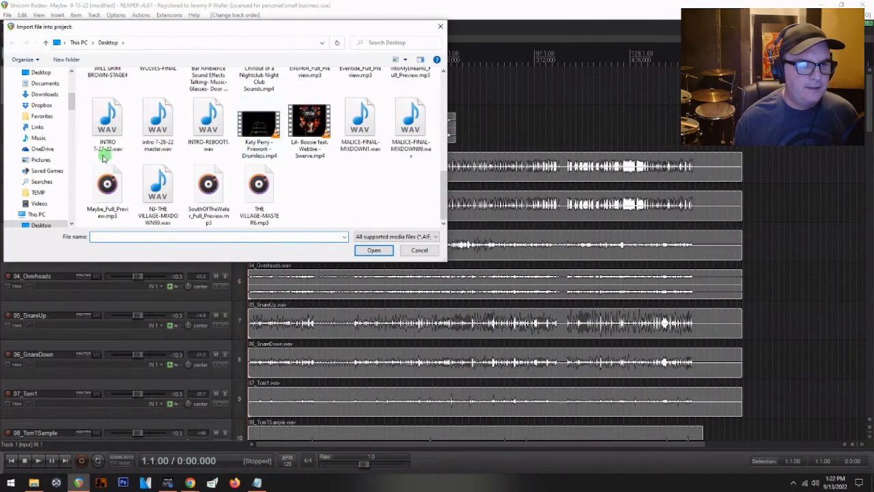
{"action": "left_click", "coordinate": [419, 250]}
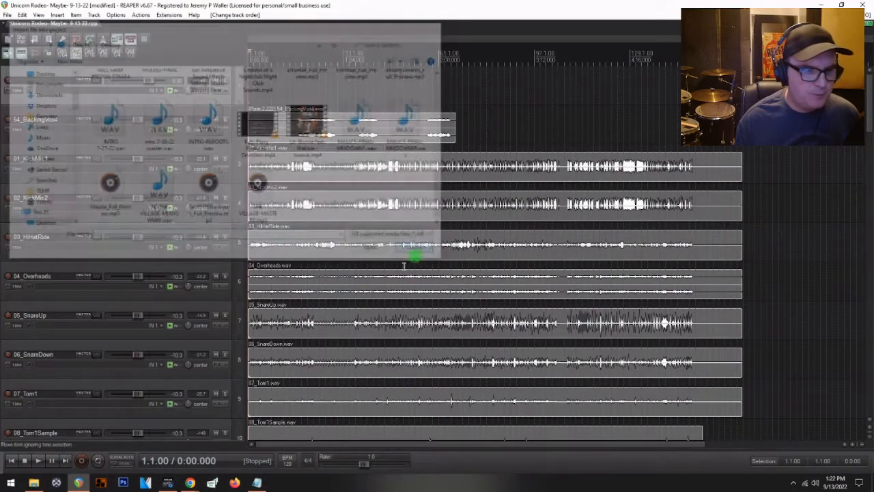
Step: Import Maybe_Full_Preview.mp3 from the UnicornRodeo_Maybe_Full folder to the start of the empty first track and solo that track
{"action": "left_click", "coordinate": [35, 483]}
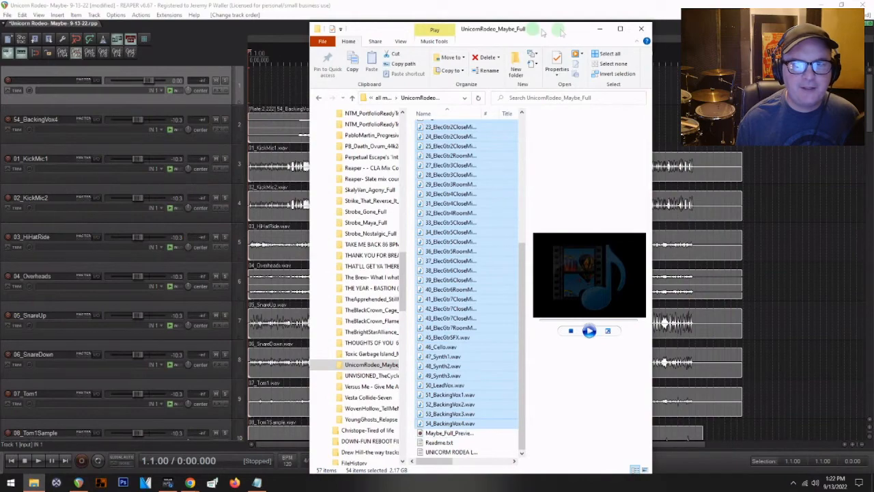
{"action": "left_click_drag", "start_coordinate": [552, 35], "coordinate": [675, 42]}
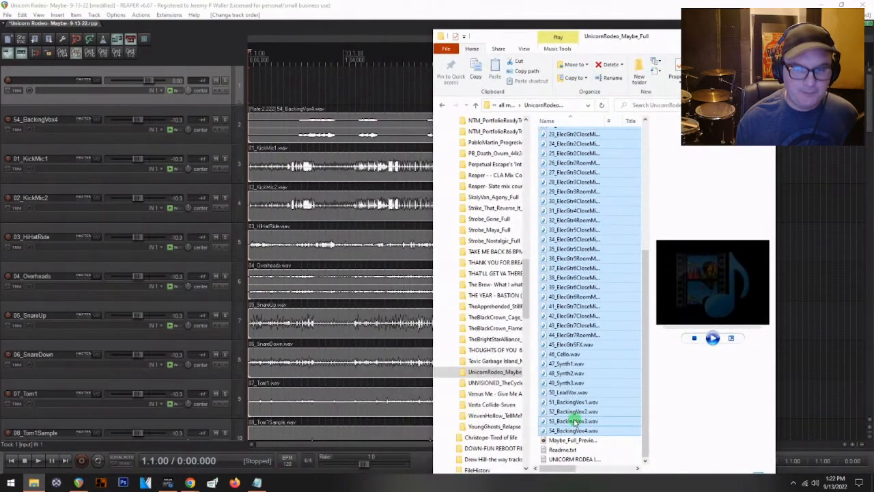
{"action": "left_click", "coordinate": [554, 440]}
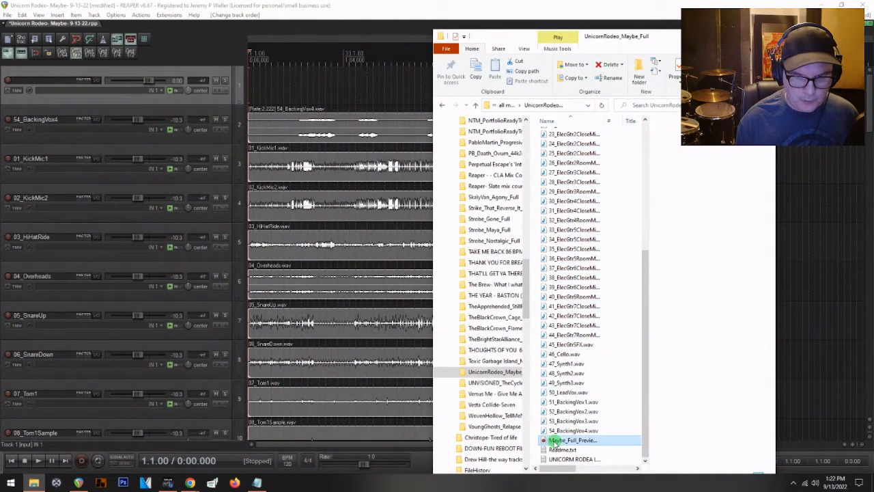
{"action": "left_click_drag", "start_coordinate": [552, 440], "coordinate": [249, 89]}
{"action": "left_click", "coordinate": [171, 78]}
{"action": "left_click", "coordinate": [226, 79]}
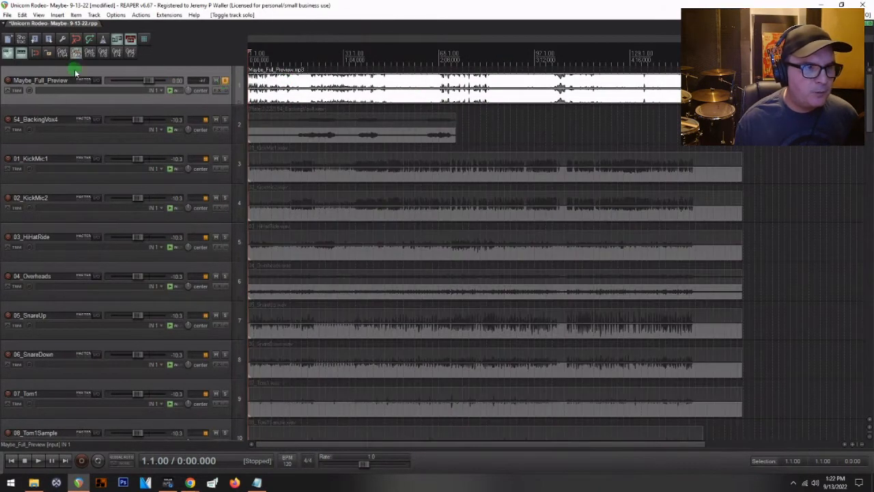
Step: Set the Maybe_Full_Preview track's volume to -3 dB in its routing settings
{"action": "left_click", "coordinate": [83, 80]}
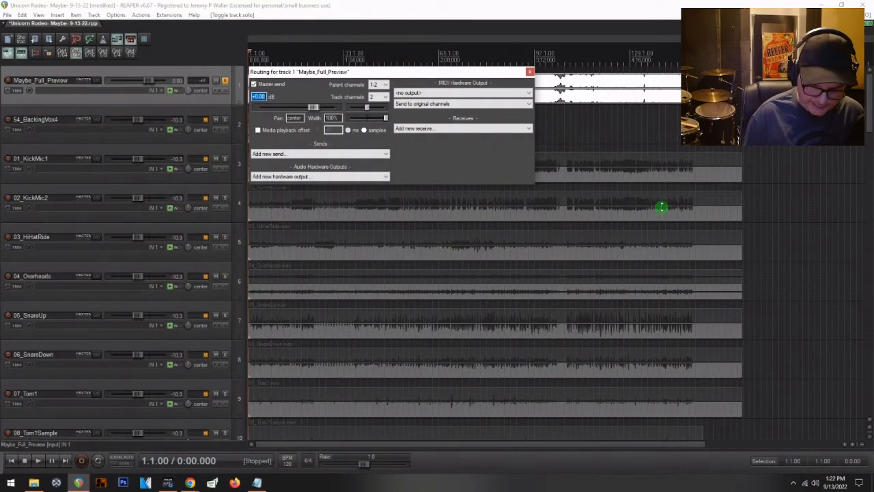
{"action": "type", "text": "-3"}
{"action": "key", "text": "Return"}
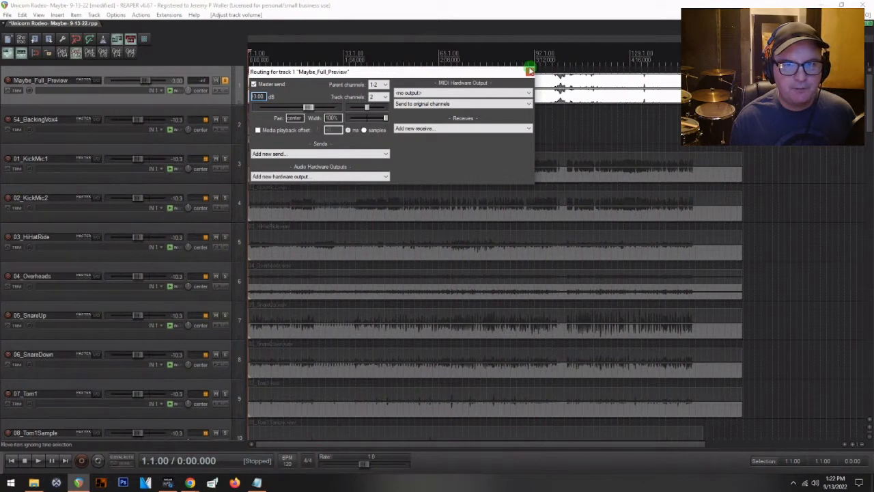
{"action": "left_click", "coordinate": [530, 71]}
Step: Play the opening of the soloed Maybe_Full_Preview track to hear the reference mix
{"action": "scroll", "coordinate": [367, 96], "scroll_direction": "up", "scroll_amount": 5}
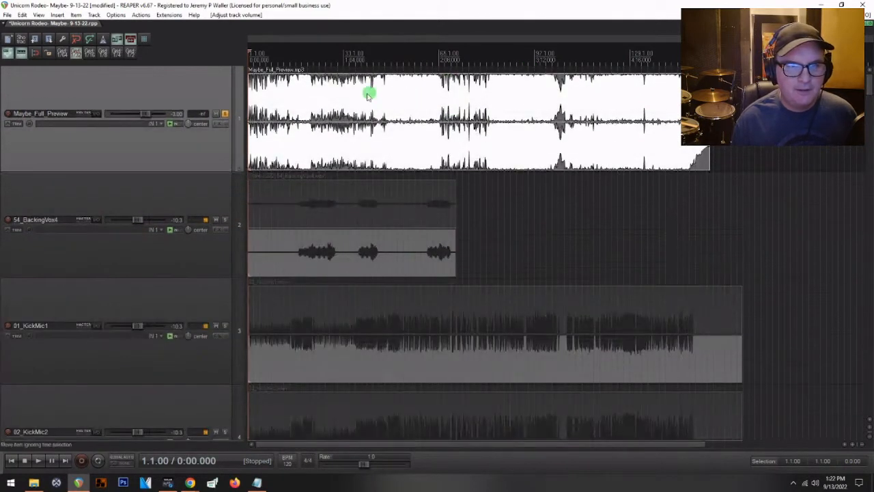
{"action": "key", "text": "space"}
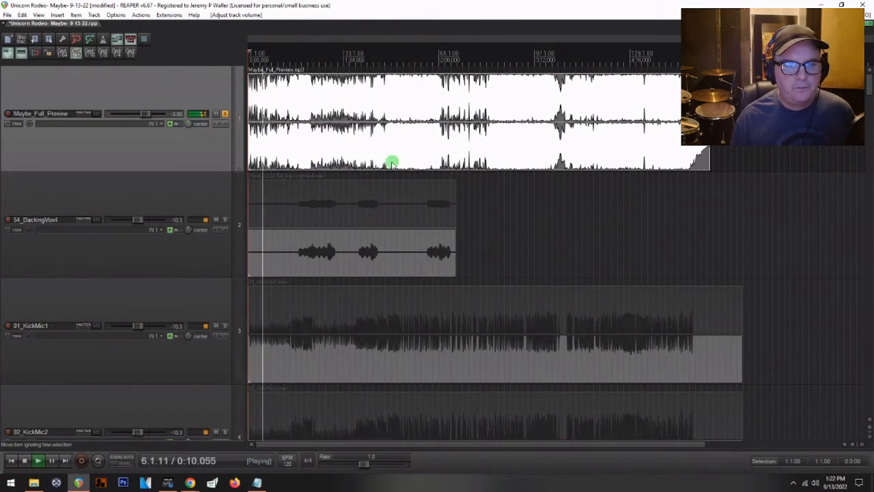
{"action": "key", "text": "space"}
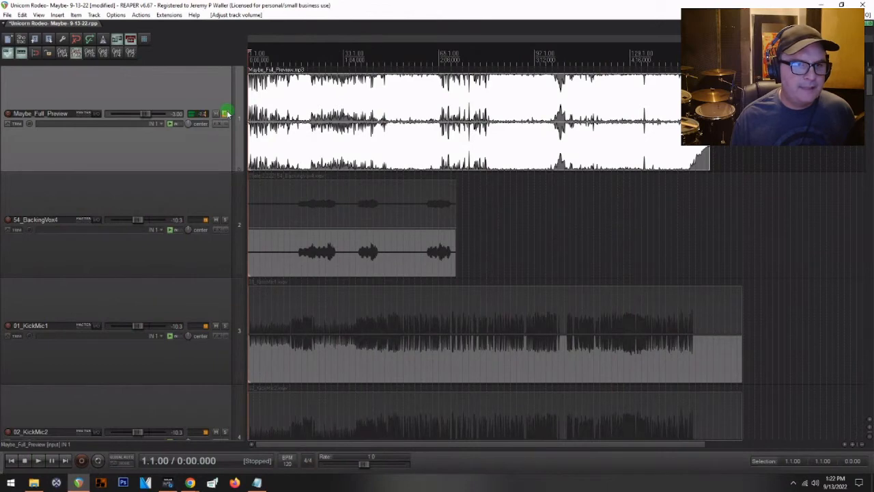
Step: Switch the Maybe_Full_Preview track from solo to mute and pull its volume fader down to -inf
{"action": "left_click", "coordinate": [224, 114]}
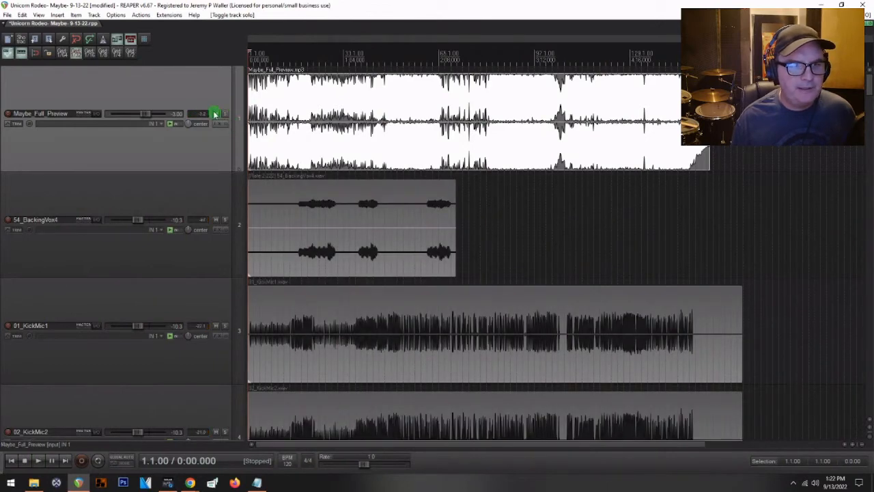
{"action": "left_click", "coordinate": [216, 114]}
{"action": "left_click_drag", "start_coordinate": [151, 117], "coordinate": [110, 115]}
Step: Move the 54_BackingVox4 track to the end of the track list, below 53_BackingVox3
{"action": "scroll", "coordinate": [288, 213], "scroll_direction": "down", "scroll_amount": 3}
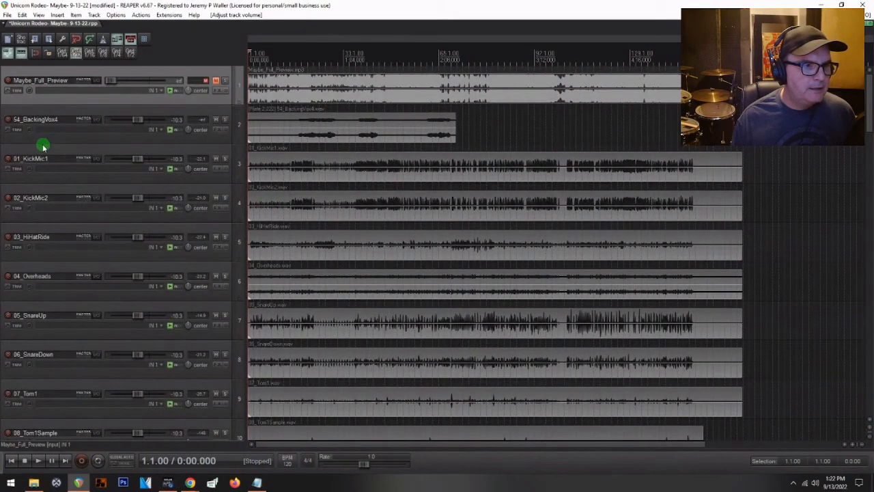
{"action": "left_click", "coordinate": [23, 114]}
{"action": "left_click_drag", "start_coordinate": [26, 114], "coordinate": [59, 424]}
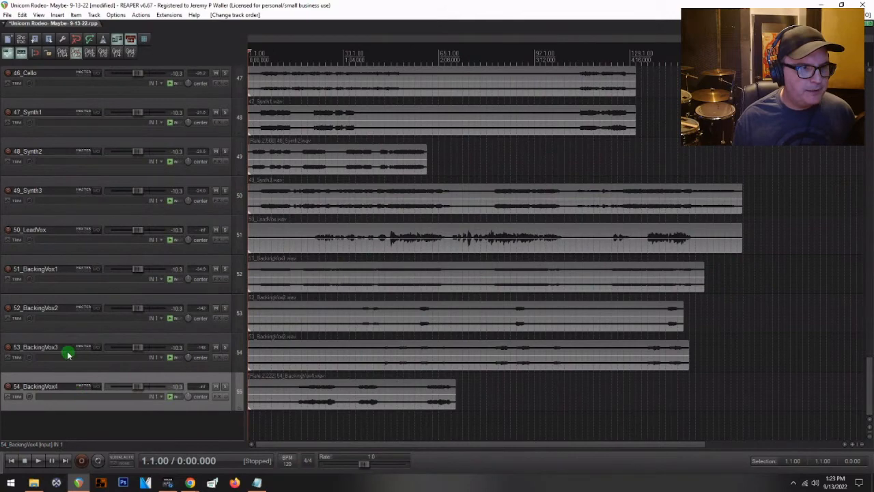
Step: Select the 01_KickMic1 track, the first of the drum tracks below Maybe_Full_Preview
{"action": "scroll", "coordinate": [69, 351], "scroll_direction": "up", "scroll_amount": 10}
{"action": "scroll", "coordinate": [60, 332], "scroll_direction": "up", "scroll_amount": 10}
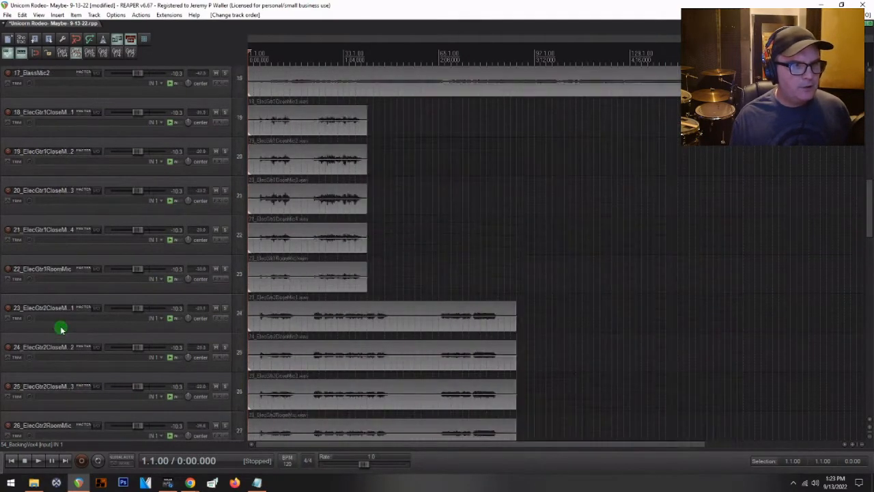
{"action": "scroll", "coordinate": [80, 258], "scroll_direction": "down", "scroll_amount": 3}
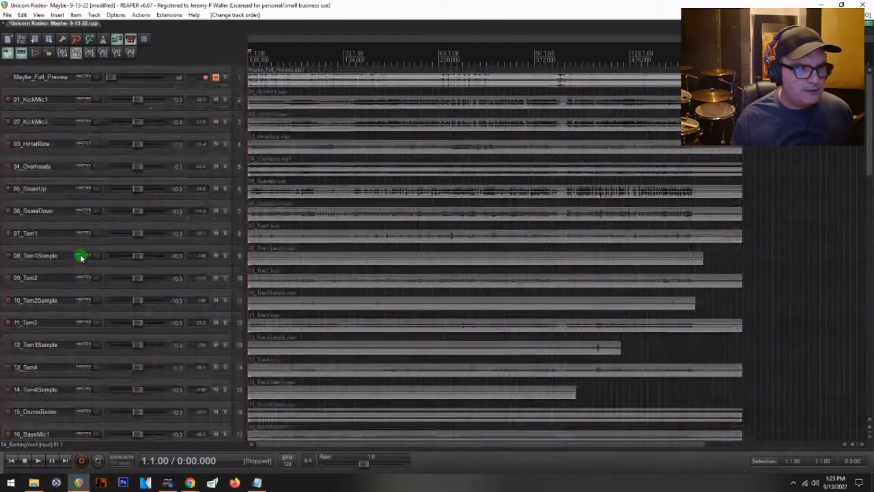
{"action": "left_click", "coordinate": [25, 93]}
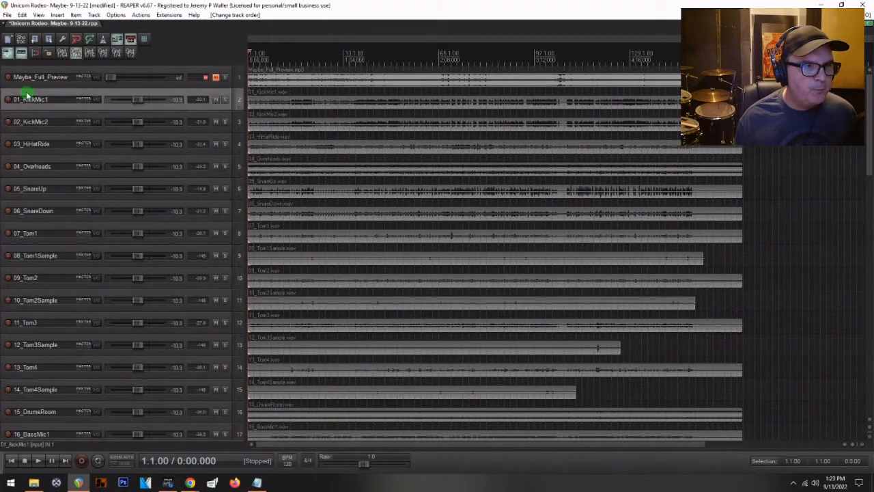
Step: Filter the action list for "TRACK COLOR" and check the shortcut of "SWS: Set selected track(s)/item(s) to custom color"
{"action": "left_click", "coordinate": [116, 15]}
{"action": "mouse_move", "coordinate": [95, 15]}
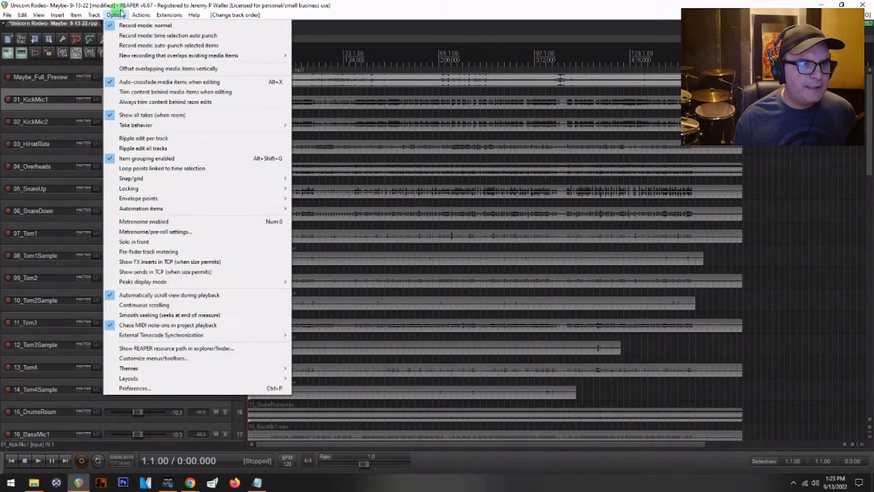
{"action": "left_click", "coordinate": [154, 26]}
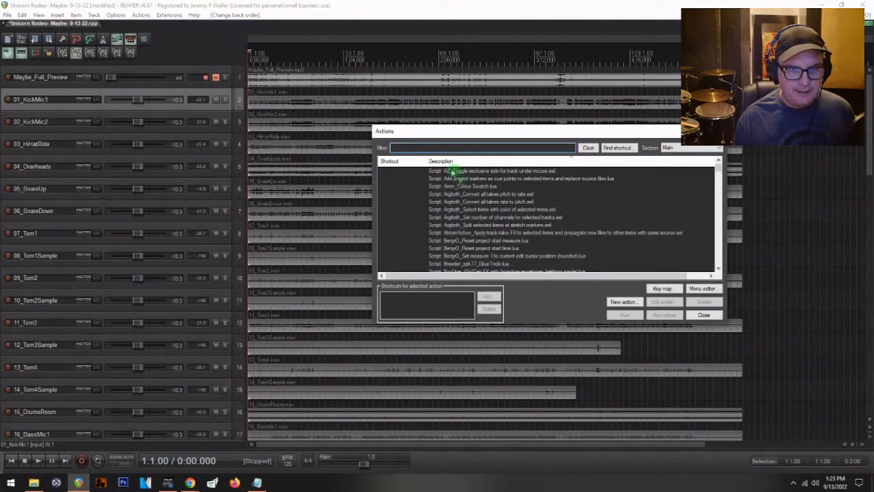
{"action": "left_click", "coordinate": [403, 147]}
{"action": "type", "text": "TRACK COLO"}
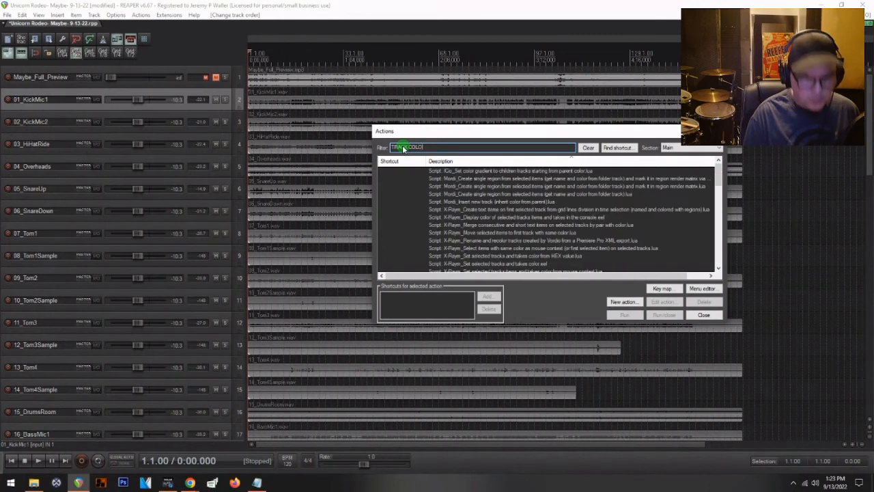
{"action": "type", "text": "R"}
{"action": "scroll", "coordinate": [484, 212], "scroll_direction": "down", "scroll_amount": 5}
{"action": "left_click", "coordinate": [483, 210]}
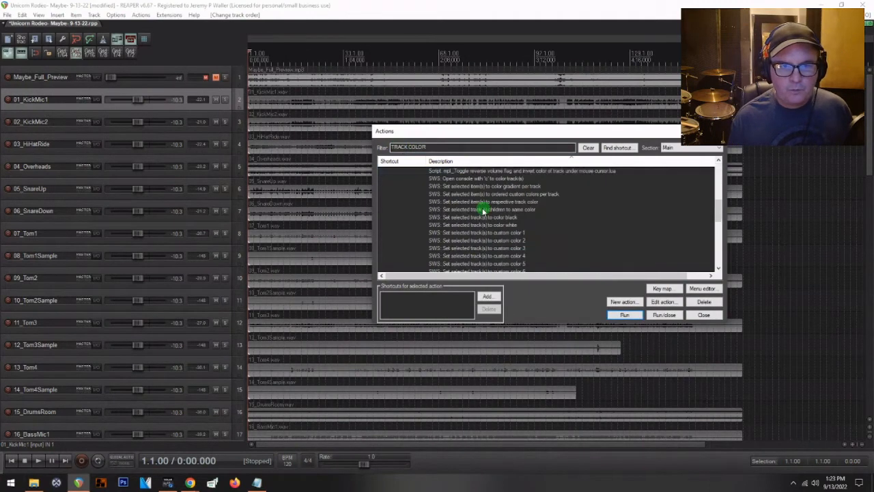
{"action": "scroll", "coordinate": [481, 212], "scroll_direction": "down", "scroll_amount": 5}
{"action": "left_click", "coordinate": [476, 213]}
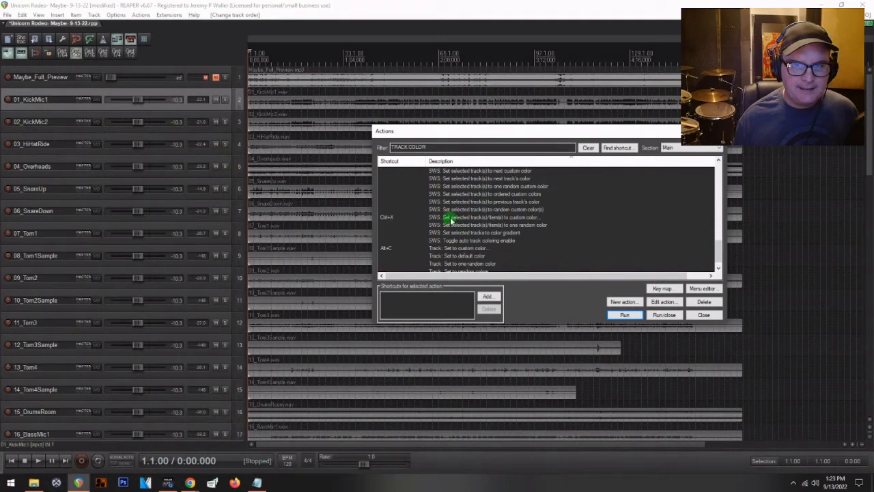
{"action": "left_click", "coordinate": [478, 217]}
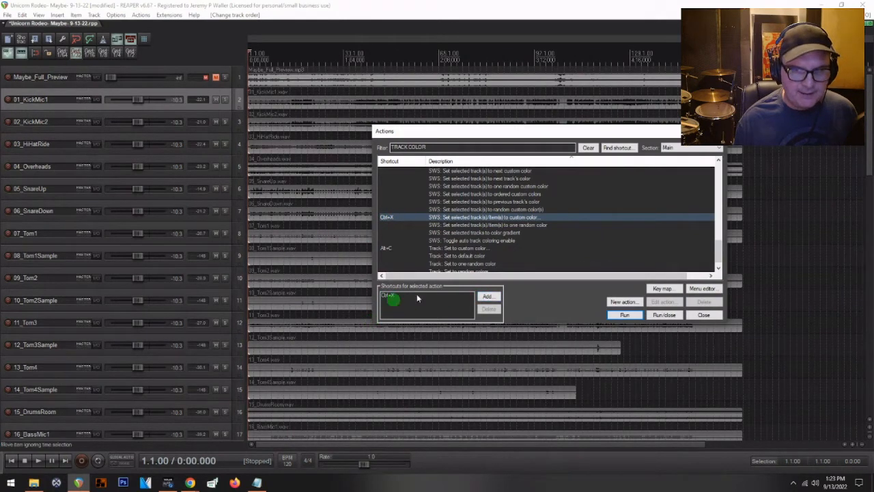
{"action": "left_click", "coordinate": [704, 315]}
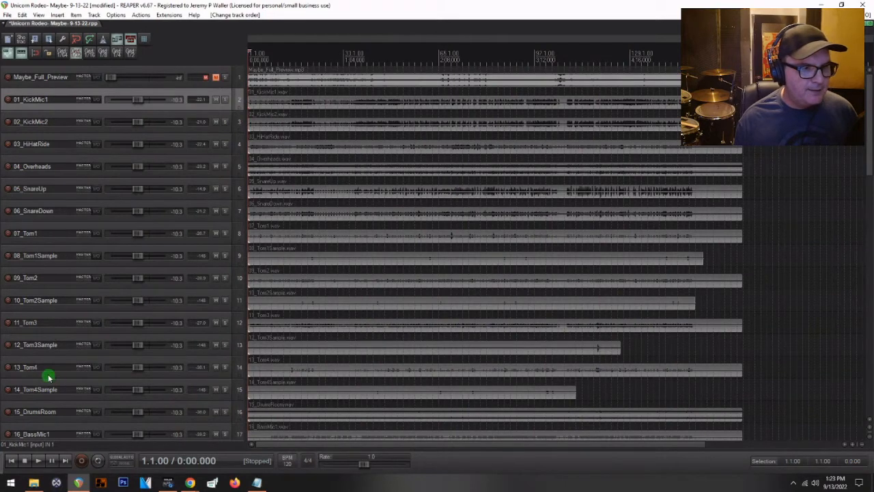
Step: Extend the selection from 01_KickMic1 through 15_DrumsRoom and colour these drum tracks magenta (255, 0, 255)
{"action": "scroll", "coordinate": [48, 375], "scroll_direction": "down", "scroll_amount": 1}
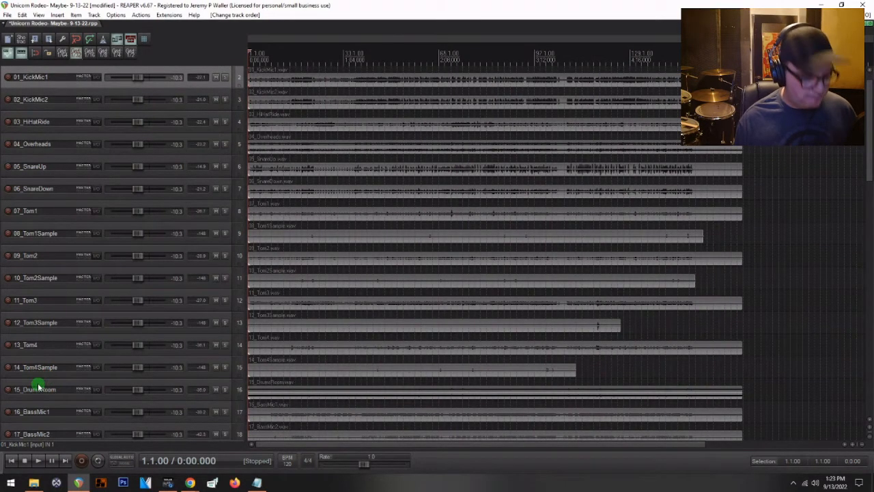
{"action": "left_click", "coordinate": [39, 387], "text": "shift"}
{"action": "key", "text": "c"}
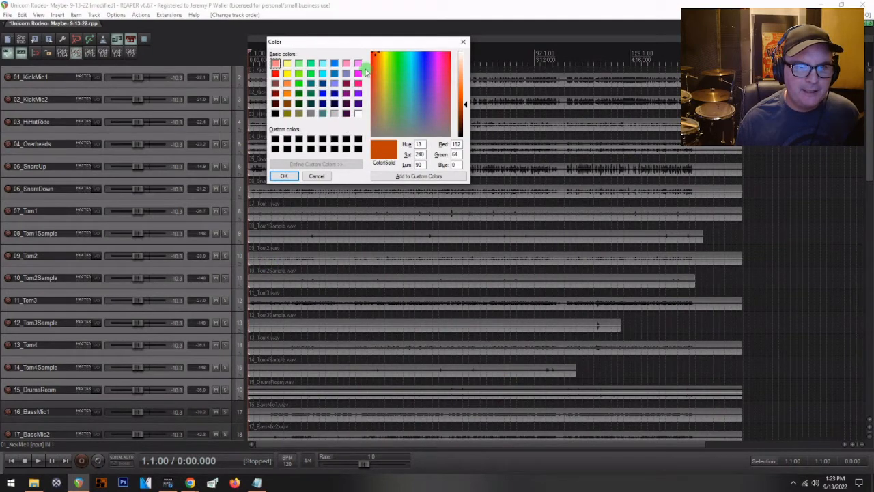
{"action": "left_click", "coordinate": [357, 73]}
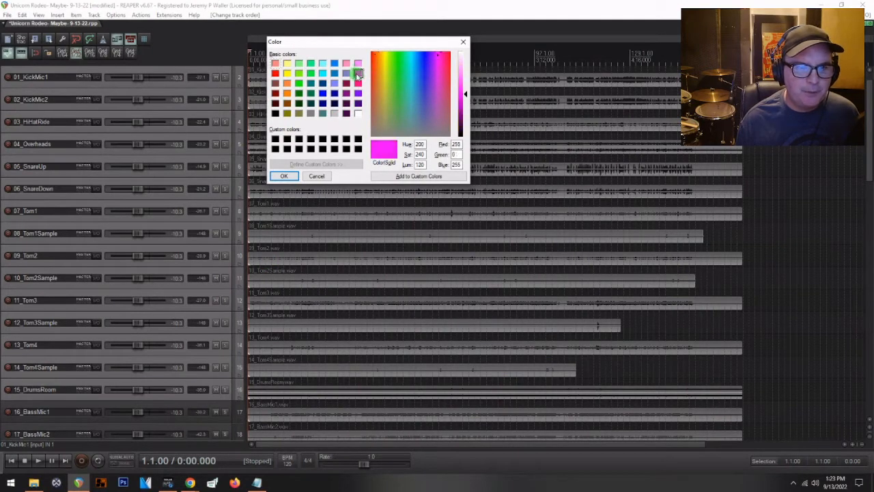
{"action": "left_click", "coordinate": [284, 175]}
Step: Colour the bass tracks 16_BassMic1 and 17_BassMic2 yellow
{"action": "scroll", "coordinate": [56, 287], "scroll_direction": "down", "scroll_amount": 5}
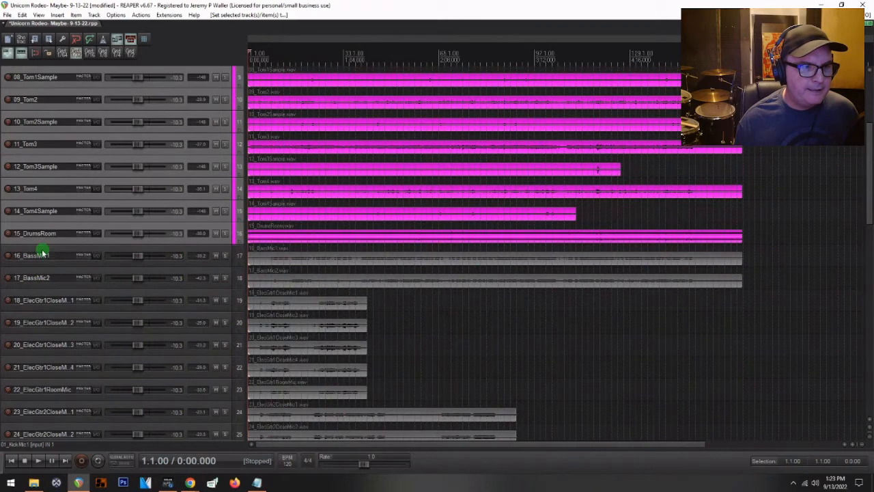
{"action": "left_click", "coordinate": [43, 254]}
{"action": "left_click", "coordinate": [41, 276], "text": "shift"}
{"action": "key", "text": "shift+c"}
{"action": "left_click", "coordinate": [287, 73]}
{"action": "left_click", "coordinate": [284, 175]}
Step: Colour all electric guitar tracks, from the first ElecGtr1 close mic (18) through 45_ElecGtrSFX, red (255, 0, 0)
{"action": "scroll", "coordinate": [148, 215], "scroll_direction": "down", "scroll_amount": 3}
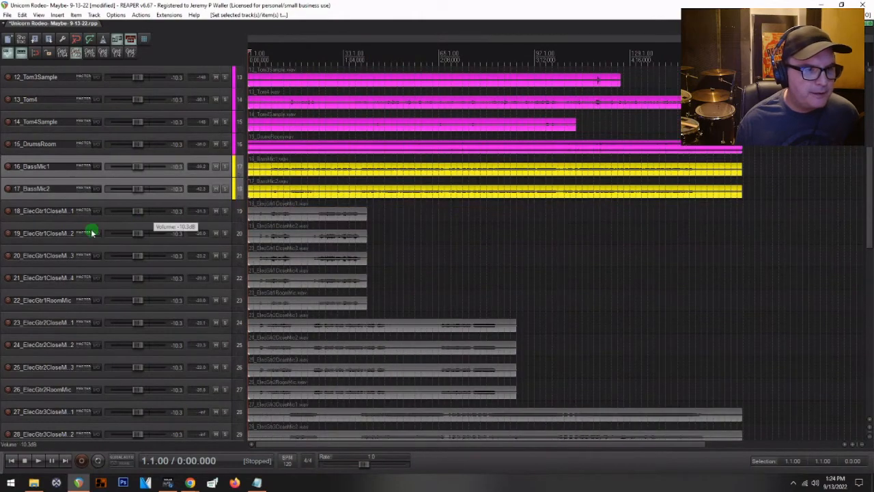
{"action": "left_click", "coordinate": [39, 209]}
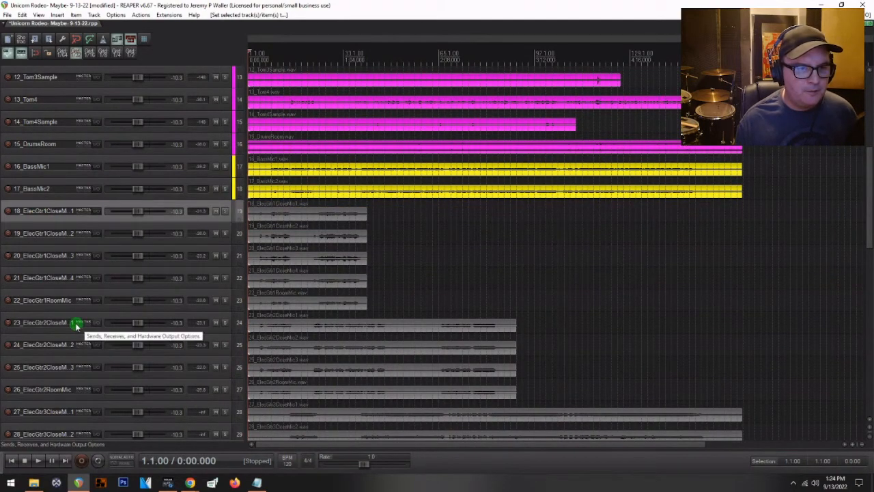
{"action": "scroll", "coordinate": [76, 326], "scroll_direction": "down", "scroll_amount": 10}
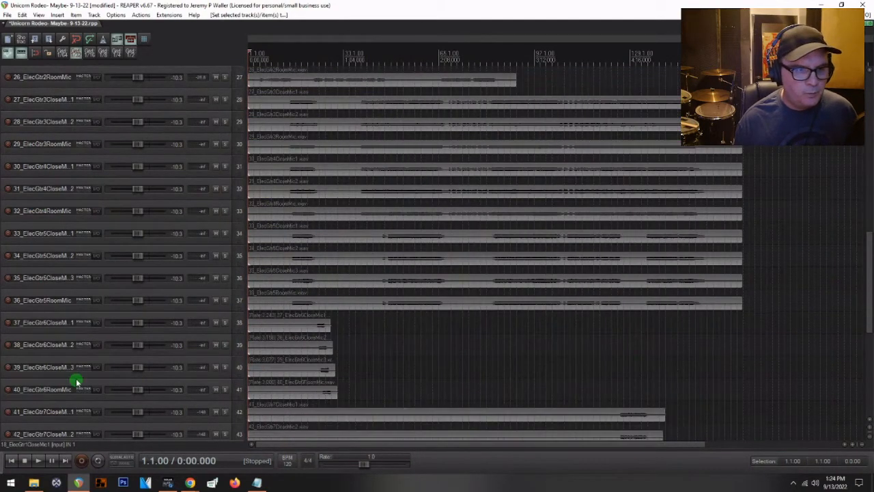
{"action": "scroll", "coordinate": [76, 381], "scroll_direction": "down", "scroll_amount": 4}
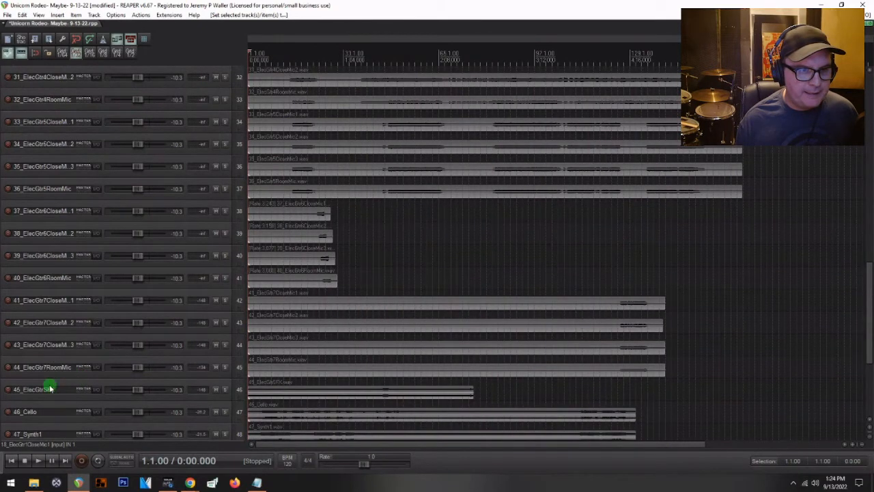
{"action": "left_click", "coordinate": [42, 383], "text": "shift"}
{"action": "key", "text": "c"}
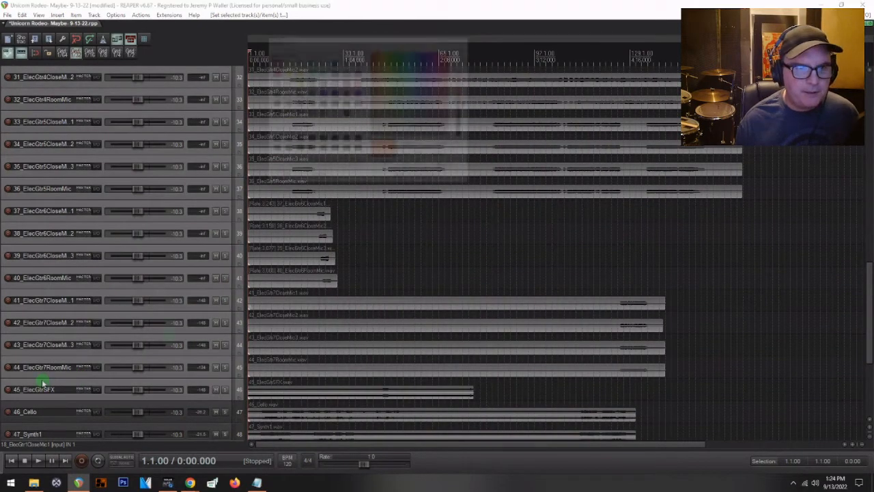
{"action": "left_click", "coordinate": [277, 74]}
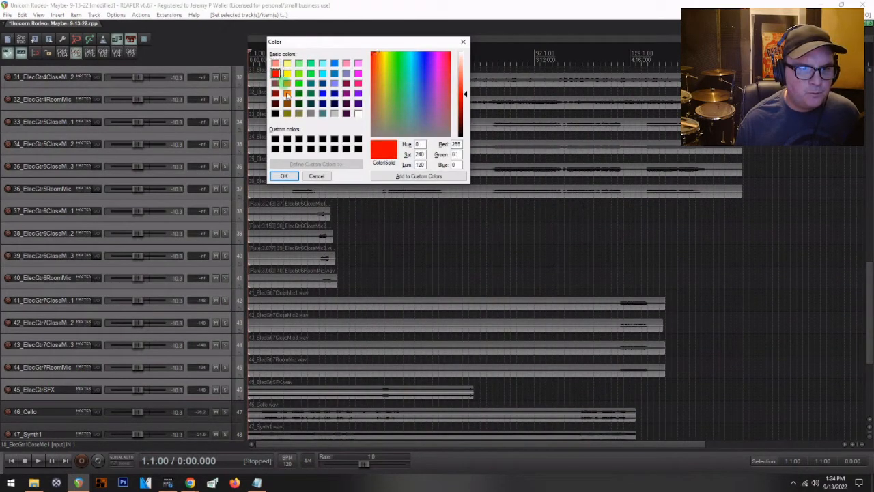
{"action": "left_click", "coordinate": [284, 176]}
Step: Colour the cello and synth tracks, 46_Cello through 49_Synth3, orange (255, 128, 0)
{"action": "scroll", "coordinate": [35, 255], "scroll_direction": "down", "scroll_amount": 1}
{"action": "scroll", "coordinate": [34, 254], "scroll_direction": "down", "scroll_amount": 8}
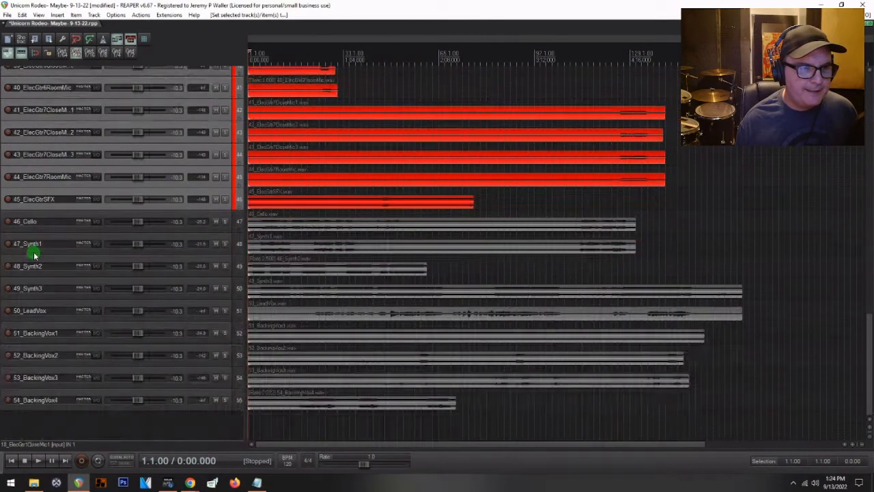
{"action": "left_click", "coordinate": [35, 224]}
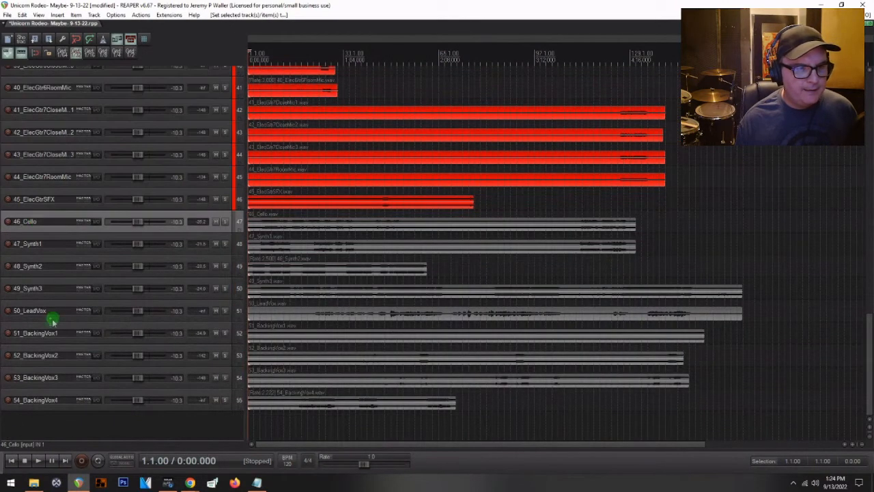
{"action": "left_click", "coordinate": [38, 282], "text": "shift"}
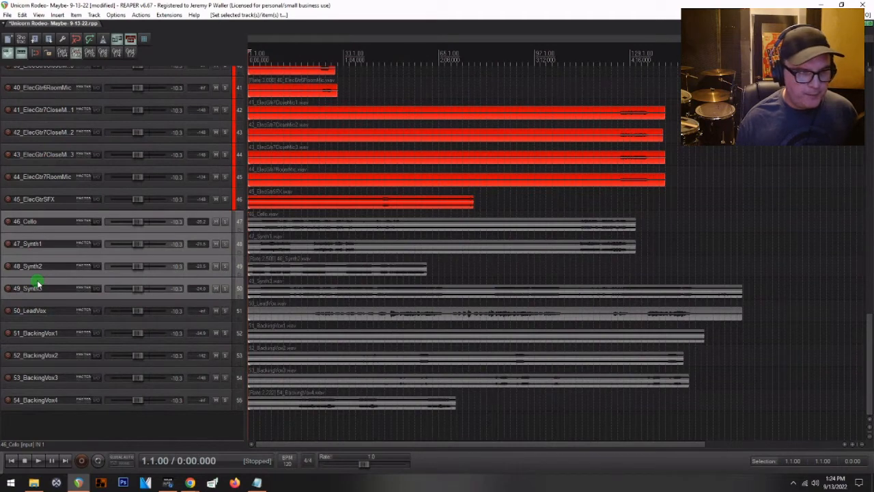
{"action": "key", "text": "shift+c"}
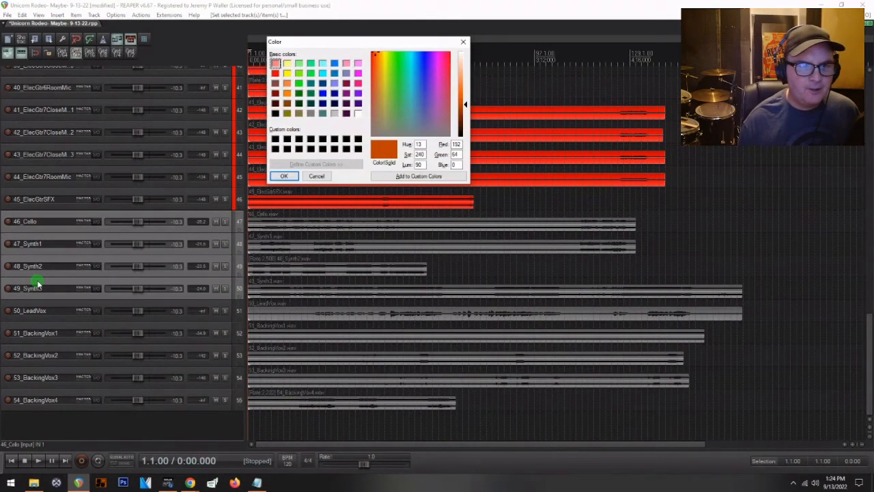
{"action": "left_click", "coordinate": [287, 94]}
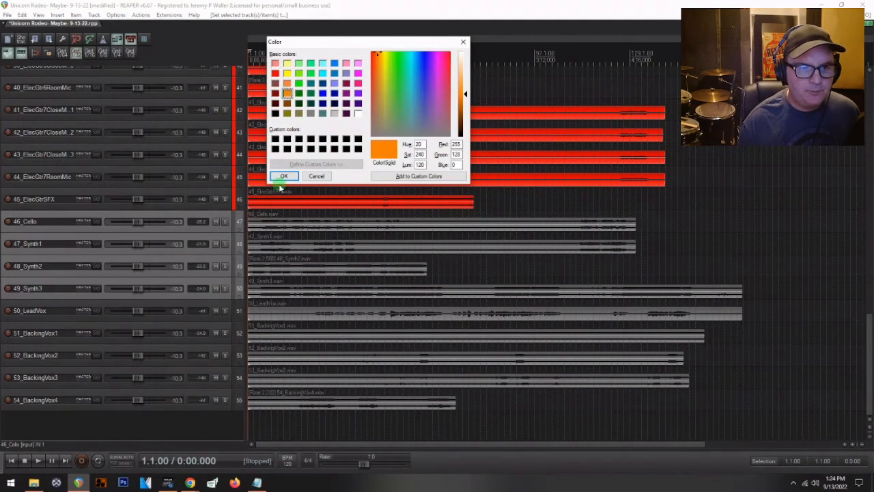
{"action": "left_click", "coordinate": [282, 176]}
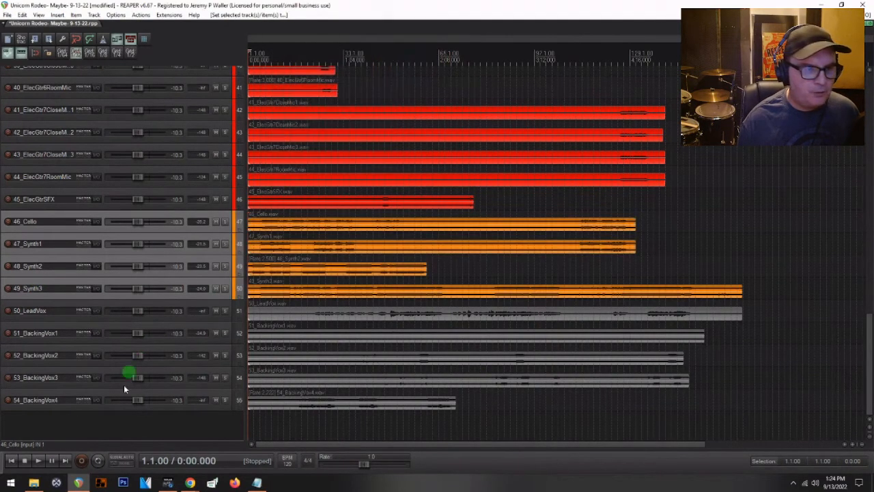
Step: Colour only the 50_LeadVox track bright green
{"action": "left_click", "coordinate": [25, 311]}
{"action": "left_click", "coordinate": [39, 399], "text": "shift"}
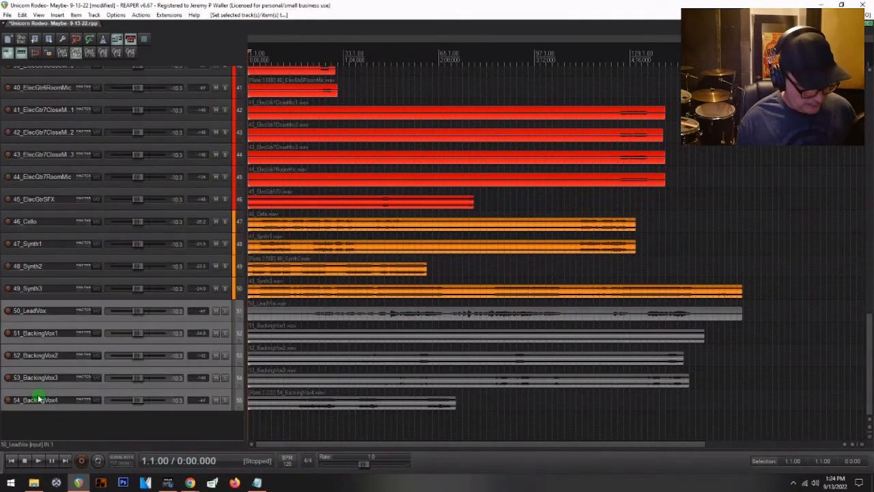
{"action": "left_click", "coordinate": [39, 310]}
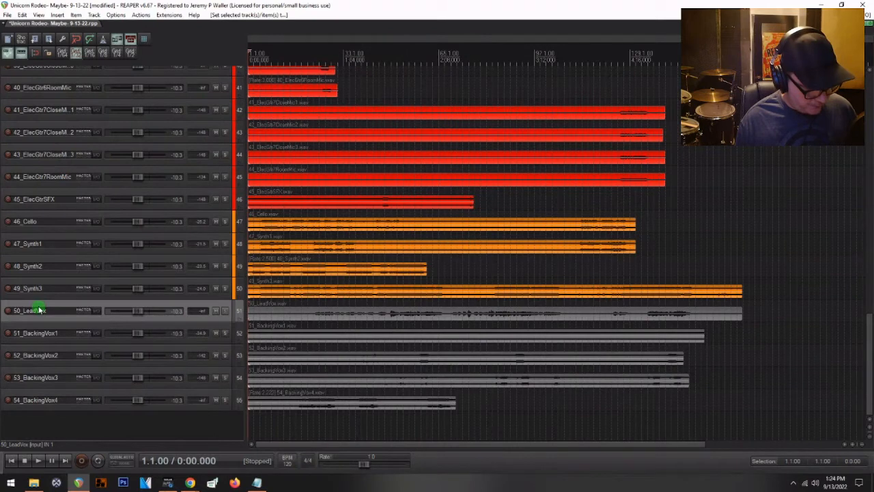
{"action": "key", "text": "shift+c"}
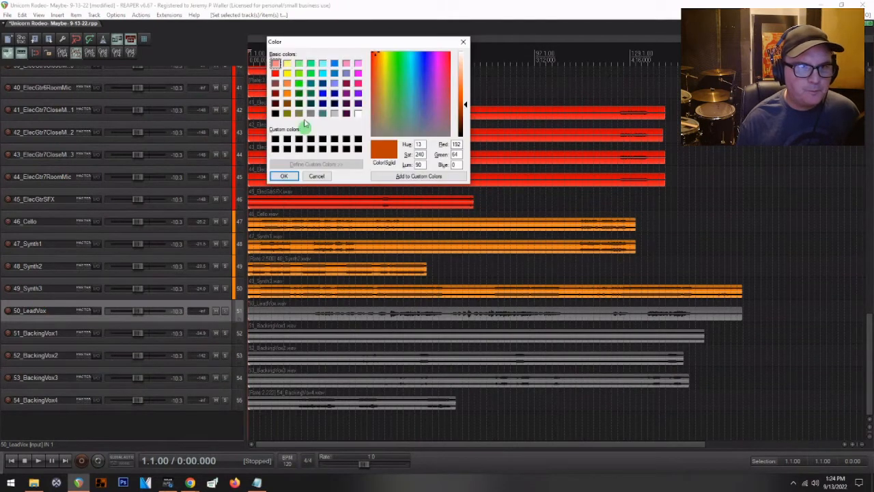
{"action": "left_click", "coordinate": [299, 83]}
{"action": "left_click", "coordinate": [283, 176]}
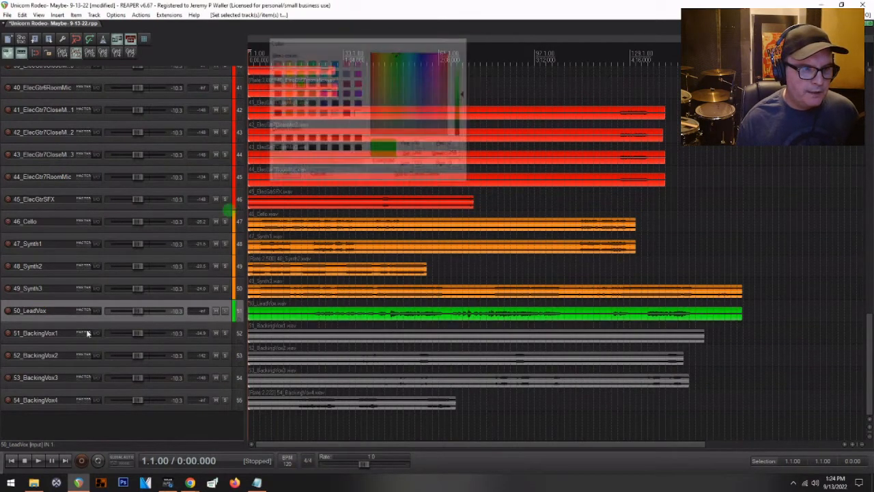
Step: Colour the backing vocal tracks, 51_BackingVox1 through 54_BackingVox4, dark green (0, 128, 0)
{"action": "left_click", "coordinate": [23, 332]}
{"action": "left_click", "coordinate": [20, 399], "text": "shift"}
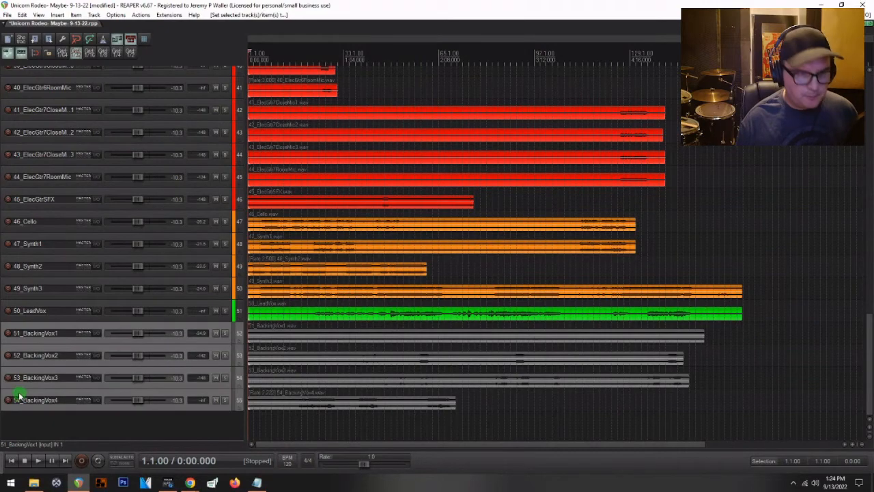
{"action": "key", "text": "shift+c"}
{"action": "left_click", "coordinate": [299, 95]}
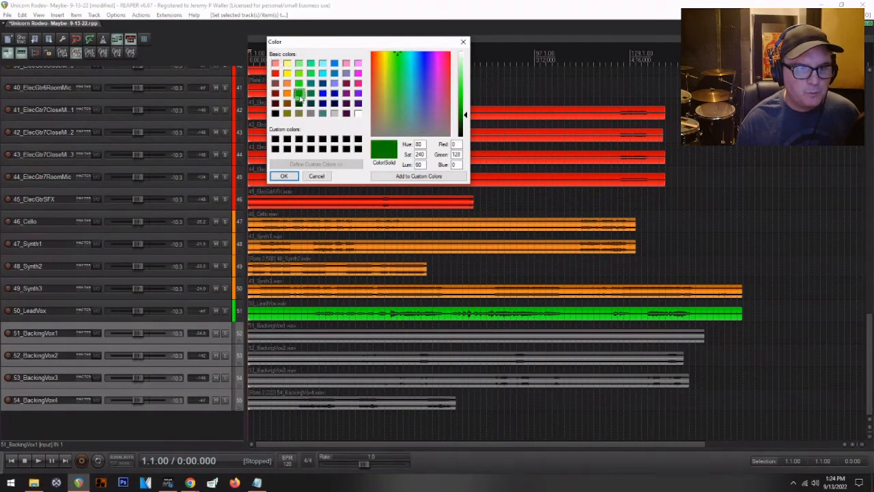
{"action": "left_click", "coordinate": [283, 175]}
{"action": "scroll", "coordinate": [147, 387], "scroll_direction": "up", "scroll_amount": 6}
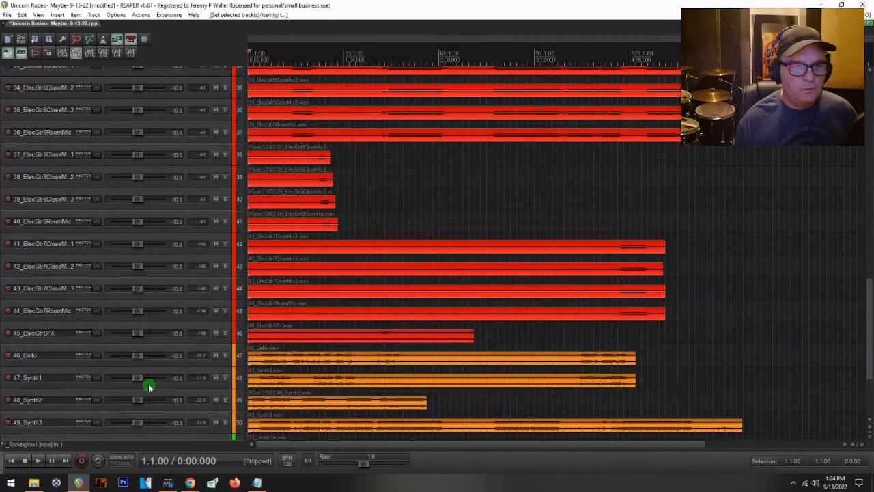
{"action": "scroll", "coordinate": [147, 386], "scroll_direction": "up", "scroll_amount": 7}
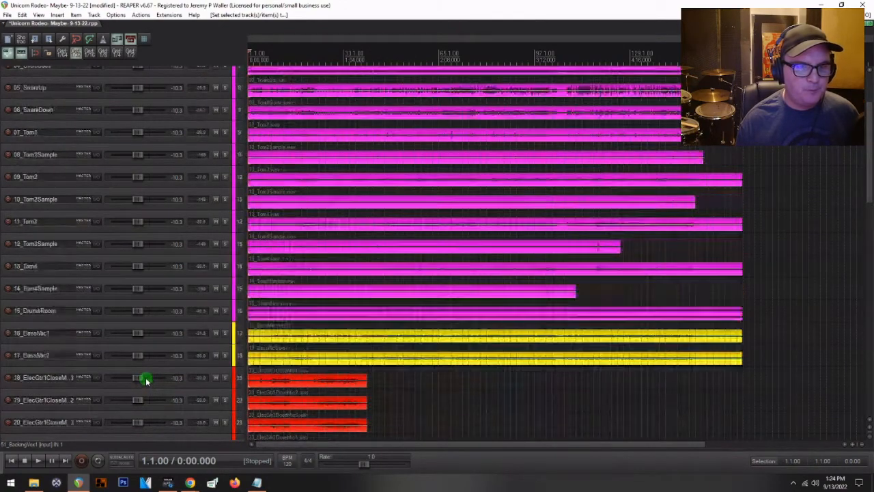
{"action": "scroll", "coordinate": [146, 380], "scroll_direction": "up", "scroll_amount": 2}
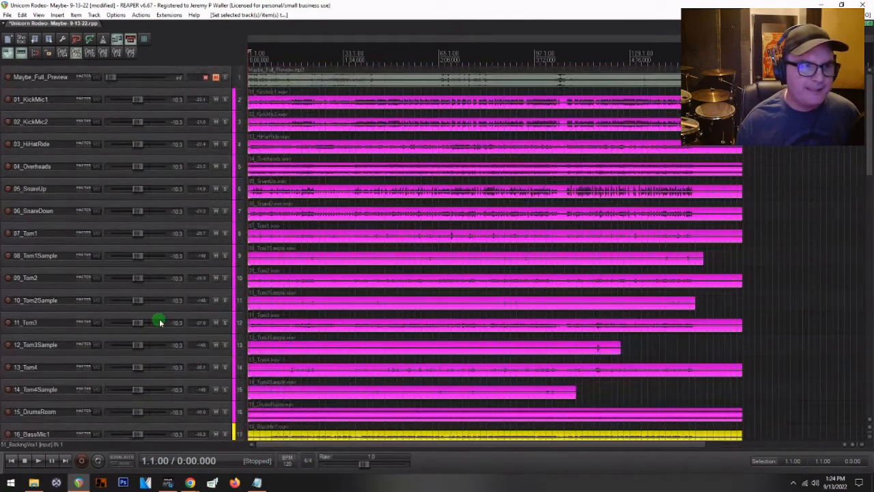
Step: Search the action list for CREATE FOLDER and check the shortcut assigned to the Lokasenna_Create folder to contain selected tracks script
{"action": "left_click", "coordinate": [32, 96]}
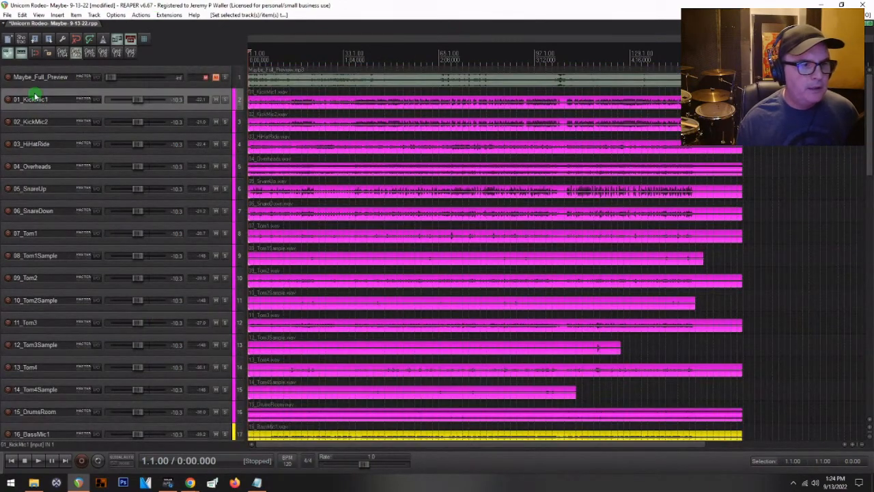
{"action": "left_click", "coordinate": [141, 15]}
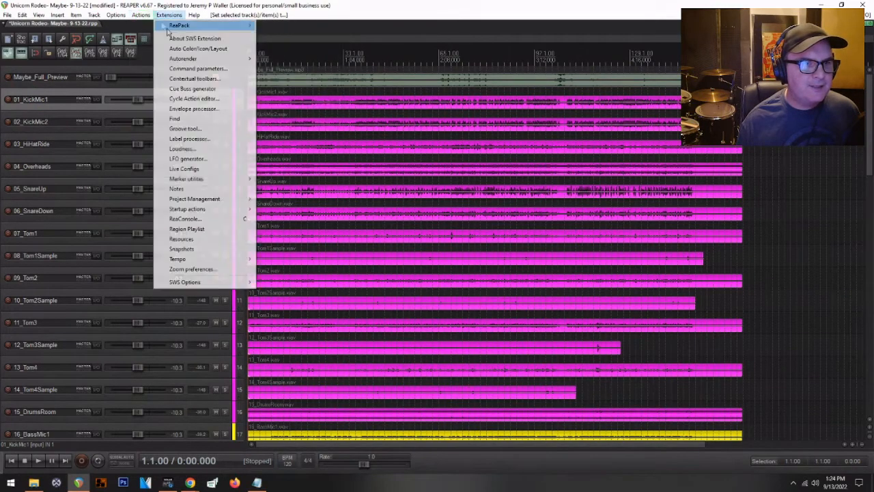
{"action": "left_click", "coordinate": [147, 25]}
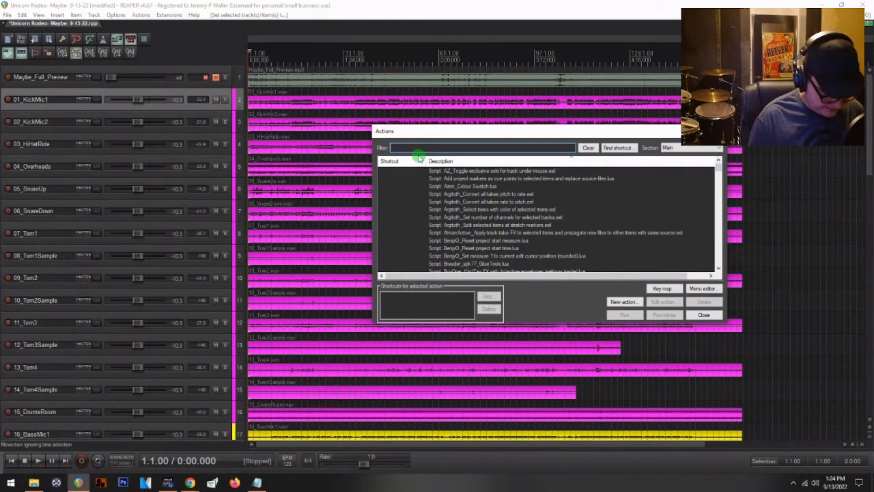
{"action": "type", "text": "CREATE FOLDER"}
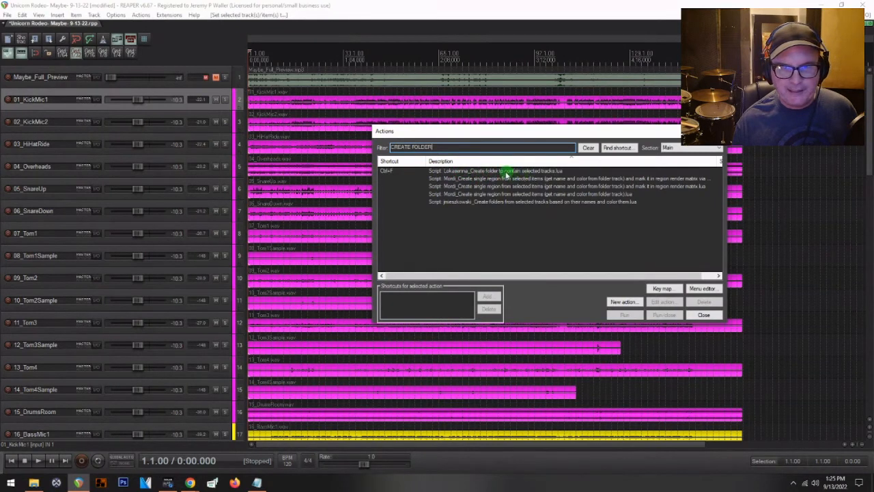
{"action": "left_click", "coordinate": [410, 171]}
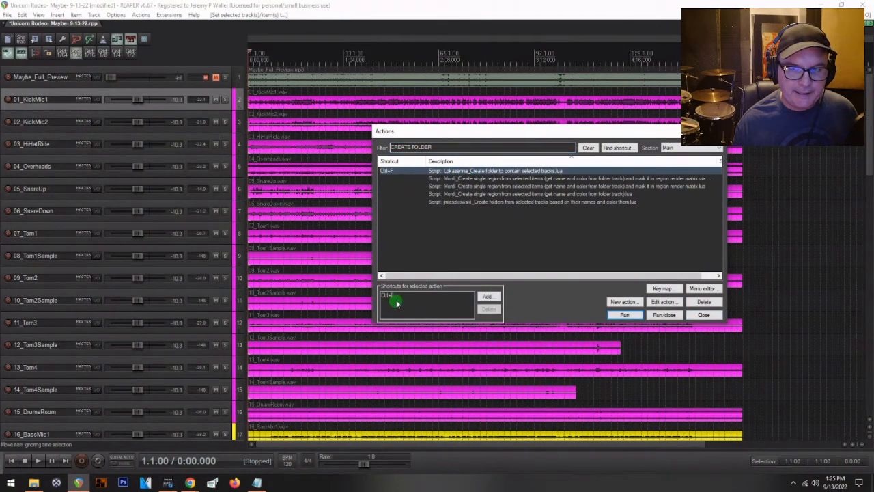
{"action": "left_click", "coordinate": [705, 316]}
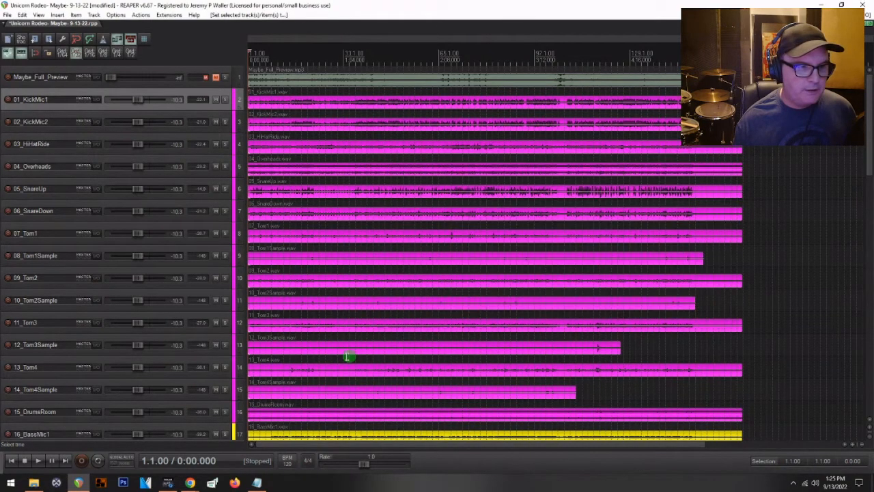
Step: Group all drum tracks, 01_KickMic1 through 15_DrumsRoom, into a new parent folder named FULL KIT
{"action": "left_click", "coordinate": [30, 404], "text": "shift"}
{"action": "key", "text": "ctrl+f"}
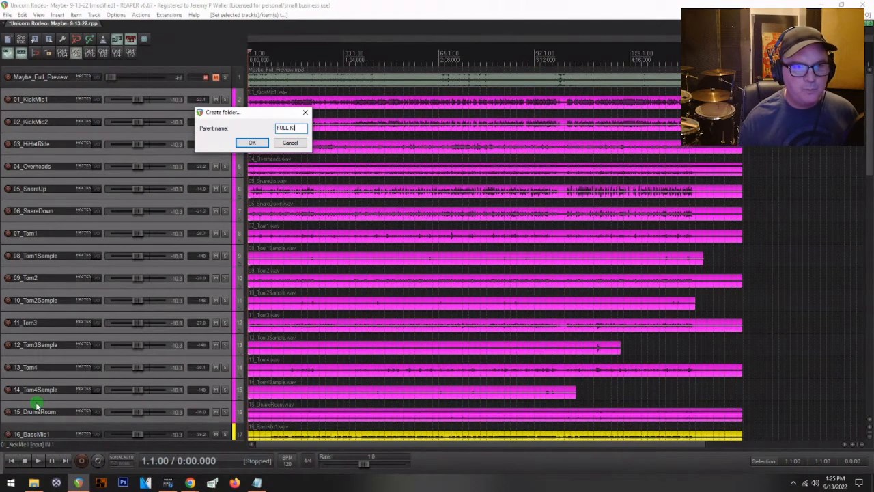
{"action": "left_click", "coordinate": [246, 142]}
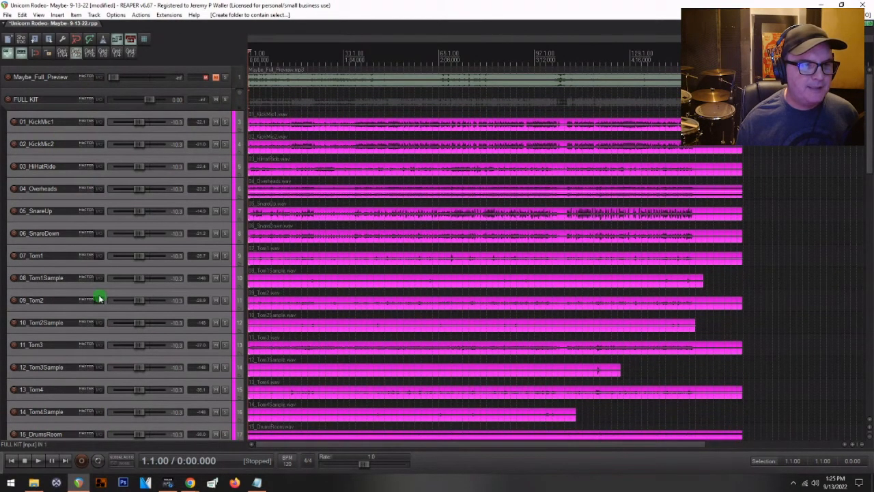
Step: Solo the FULL KIT folder and play the opening seconds of the song to hear the drums alone
{"action": "scroll", "coordinate": [99, 298], "scroll_direction": "down", "scroll_amount": 1}
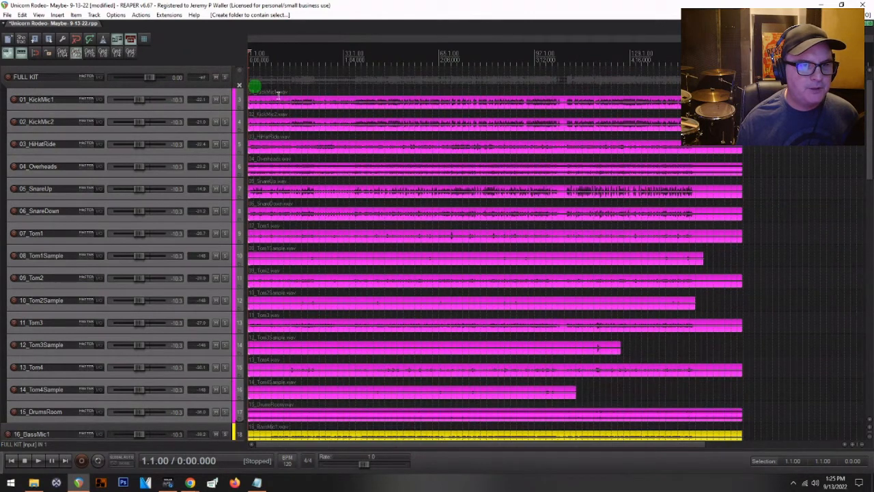
{"action": "left_click", "coordinate": [226, 77]}
{"action": "key", "text": "space"}
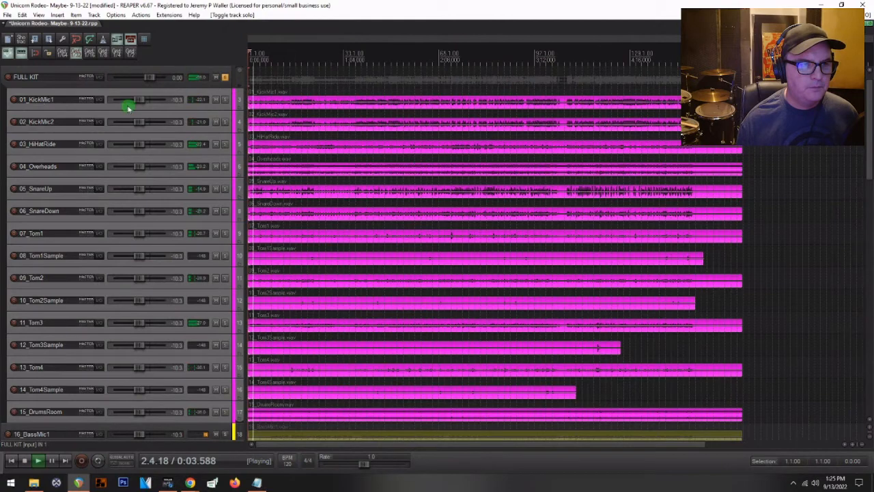
{"action": "key", "text": "space"}
Step: Group the 01_KickMic1 and 02_KickMic2 tracks into a subfolder named KIKS inside FULL KIT
{"action": "left_click", "coordinate": [45, 97]}
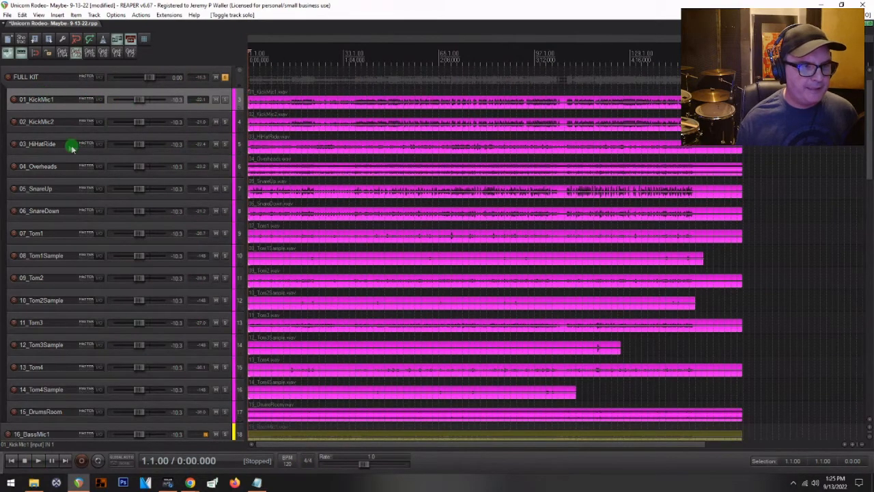
{"action": "left_click", "coordinate": [43, 119], "text": "shift"}
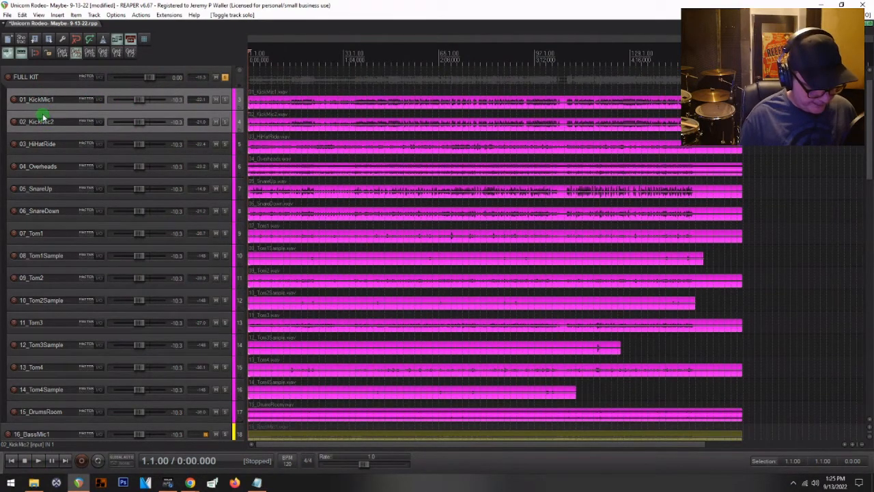
{"action": "key", "text": "f"}
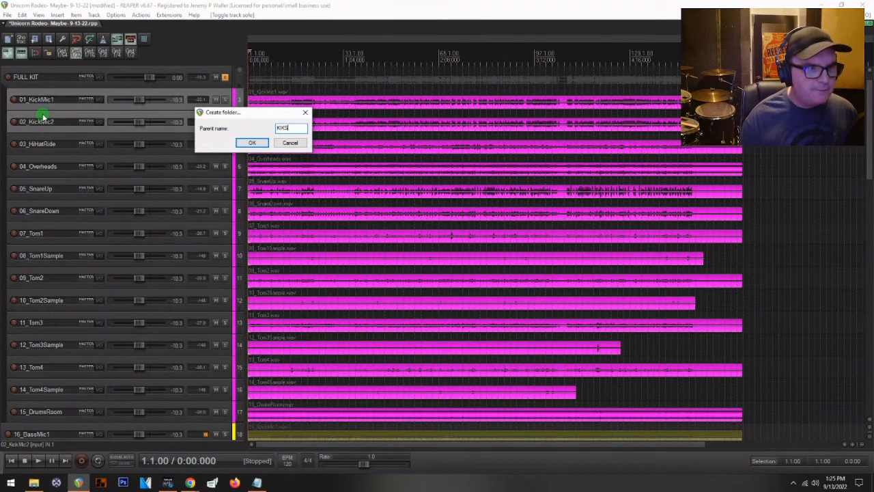
{"action": "key", "text": "Return"}
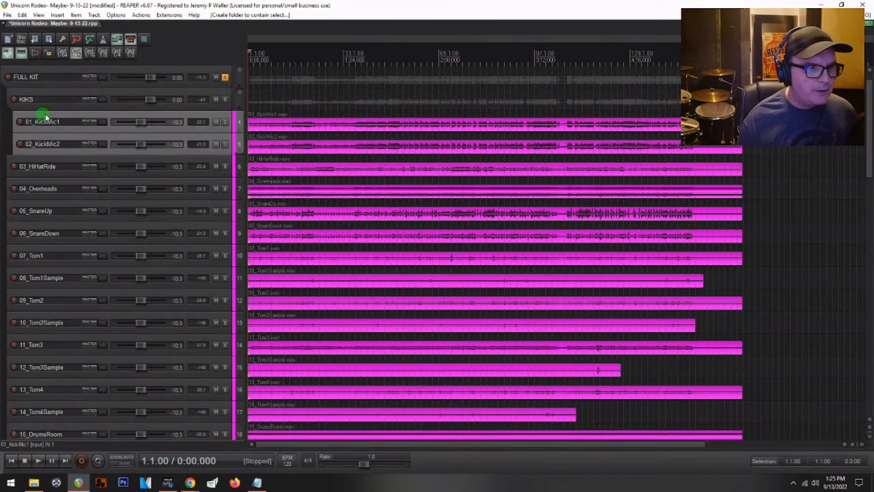
Step: Move the 03_HiHatRide and 04_Overheads tracks down between 14_Tom4Sample and 15_DrumsRoom
{"action": "left_click", "coordinate": [55, 169]}
{"action": "left_click", "coordinate": [41, 189], "text": "shift"}
{"action": "left_click_drag", "start_coordinate": [38, 157], "coordinate": [37, 416]}
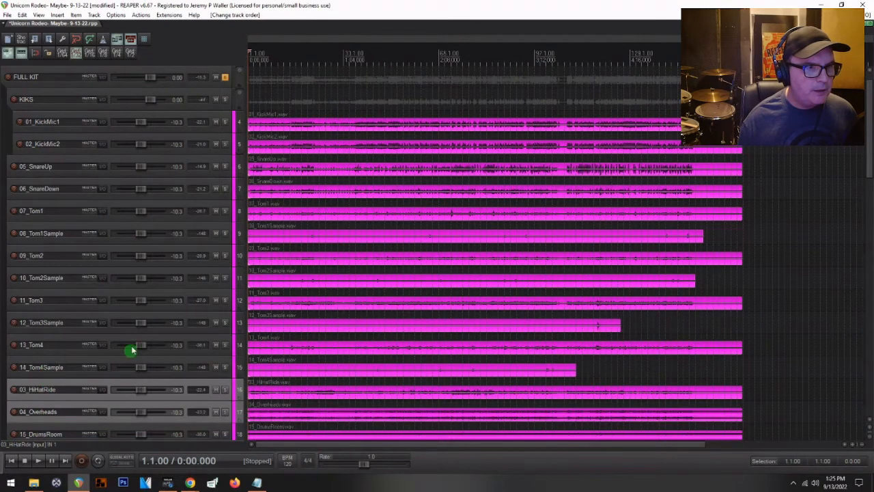
Step: Group the 05_SnareUp and 06_SnareDown tracks into a subfolder named SNRS
{"action": "left_click", "coordinate": [31, 166]}
{"action": "left_click", "coordinate": [31, 183], "text": "shift"}
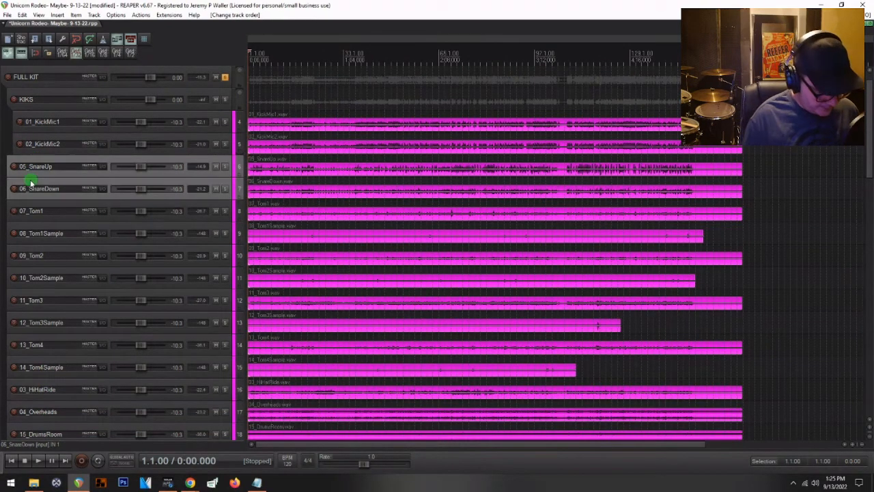
{"action": "key", "text": "f"}
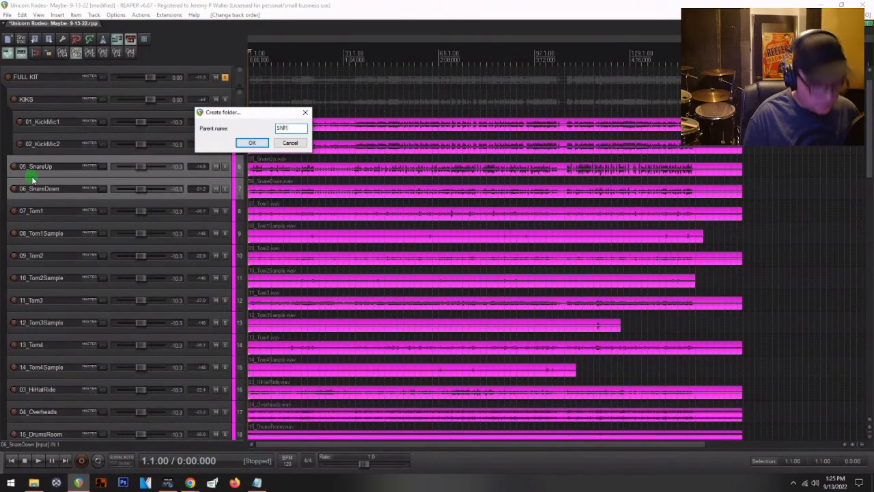
{"action": "key", "text": "Return"}
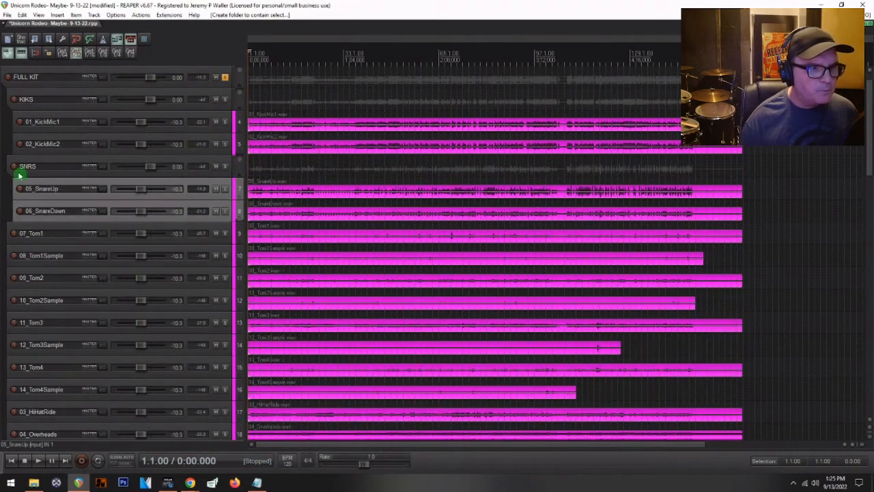
Step: Group the tom tracks and their samples, 07_Tom1 through 14_Tom4Sample, into a subfolder named TOMZ
{"action": "left_click", "coordinate": [30, 232]}
{"action": "left_click", "coordinate": [31, 386], "text": "shift"}
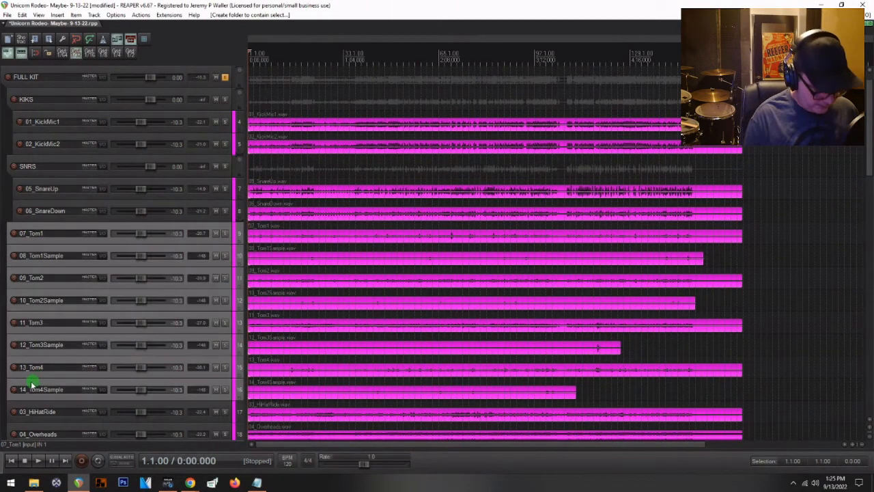
{"action": "key", "text": "ctrl+f"}
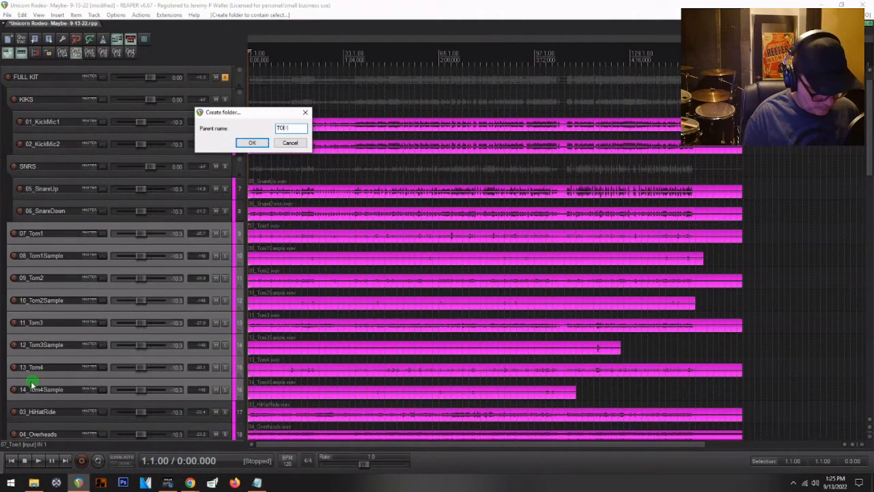
{"action": "key", "text": "Return"}
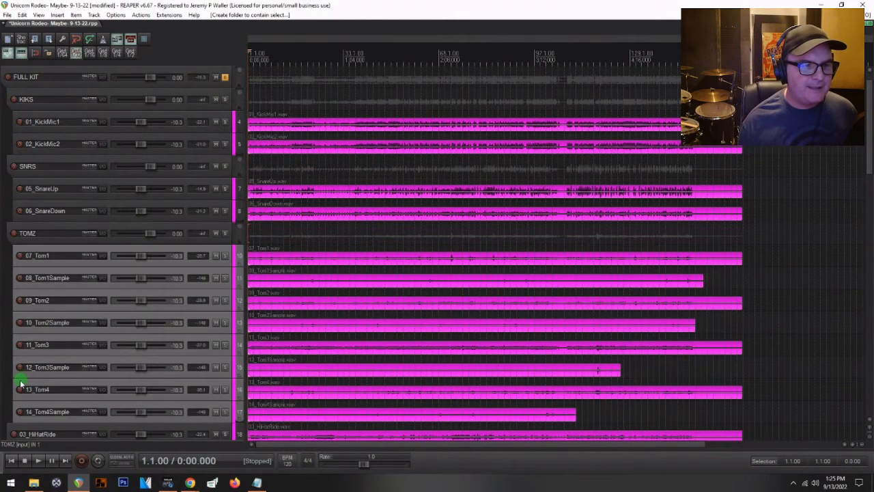
Step: Group the 03_HiHatRide, 04_Overheads and 15_DrumsRoom tracks into a subfolder named HEADZ
{"action": "scroll", "coordinate": [20, 383], "scroll_direction": "down", "scroll_amount": 3}
{"action": "left_click", "coordinate": [24, 316]}
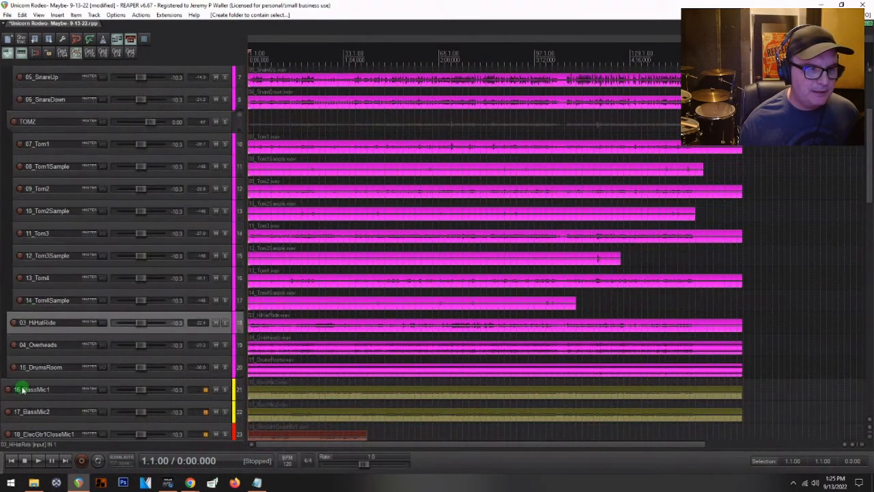
{"action": "left_click", "coordinate": [15, 367]}
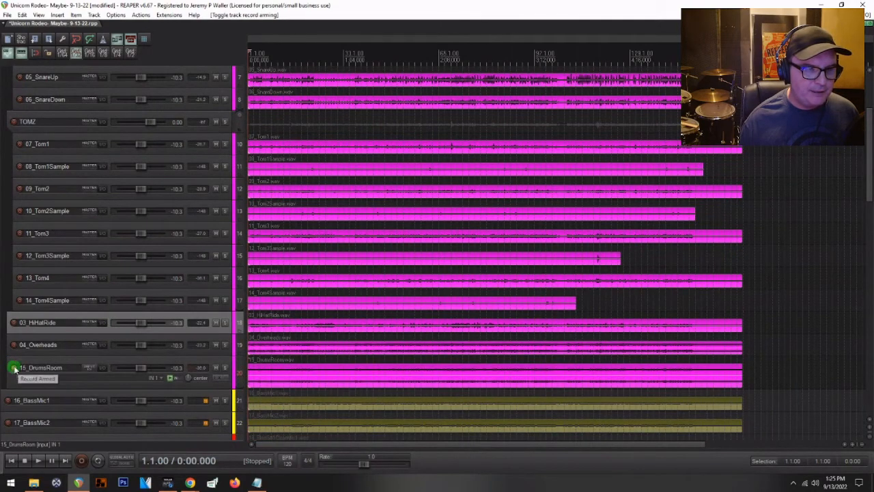
{"action": "left_click", "coordinate": [12, 367]}
{"action": "left_click", "coordinate": [26, 362]}
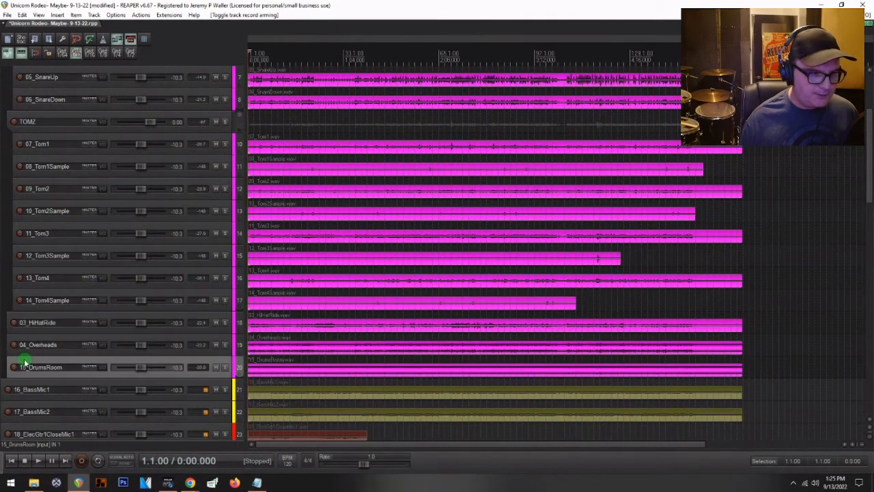
{"action": "left_click", "coordinate": [32, 321], "text": "shift"}
{"action": "key", "text": "ctrl+shift+f"}
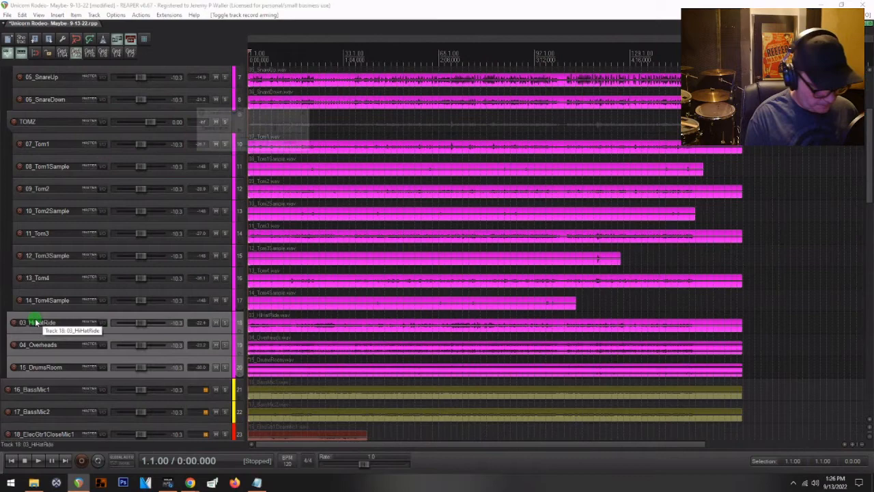
{"action": "type", "text": "HEADZ"}
{"action": "key", "text": "Return"}
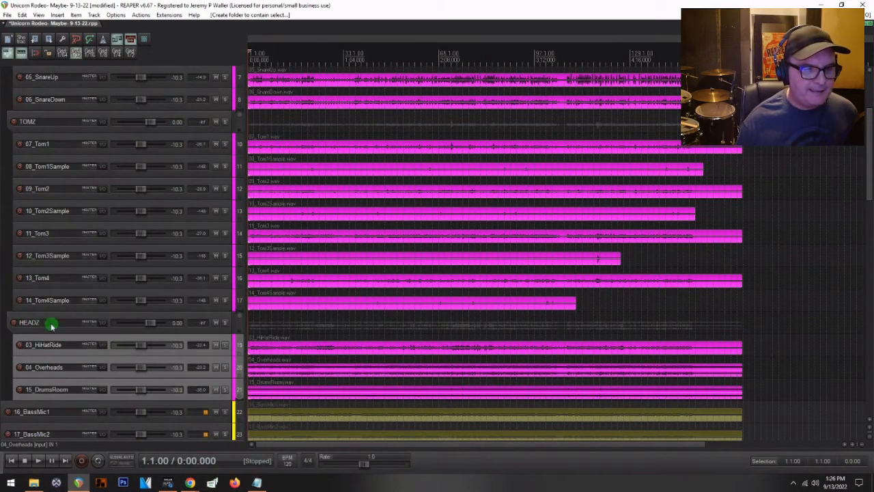
Step: Review the drum subfolders by selecting HEADZ, TOMZ, SNRS and KIKS one after another
{"action": "left_click", "coordinate": [37, 316]}
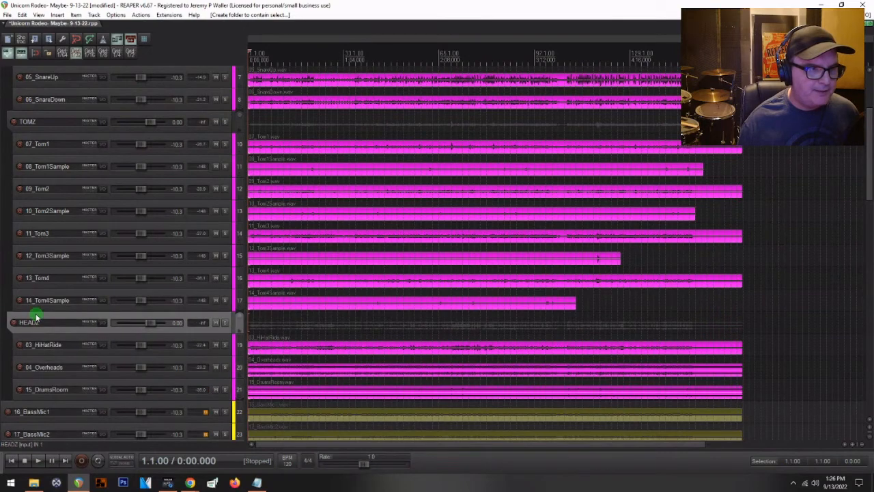
{"action": "left_click", "coordinate": [34, 119]}
{"action": "scroll", "coordinate": [41, 129], "scroll_direction": "up", "scroll_amount": 3}
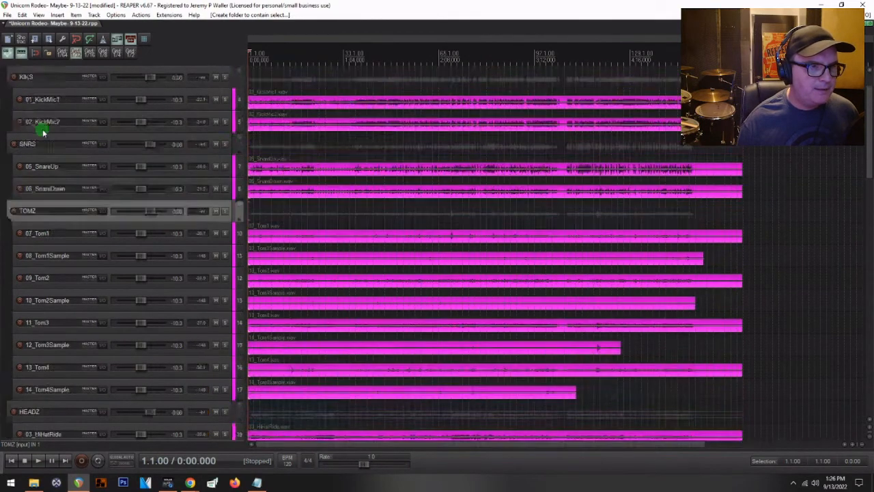
{"action": "left_click", "coordinate": [37, 142]}
{"action": "scroll", "coordinate": [34, 137], "scroll_direction": "up", "scroll_amount": 2}
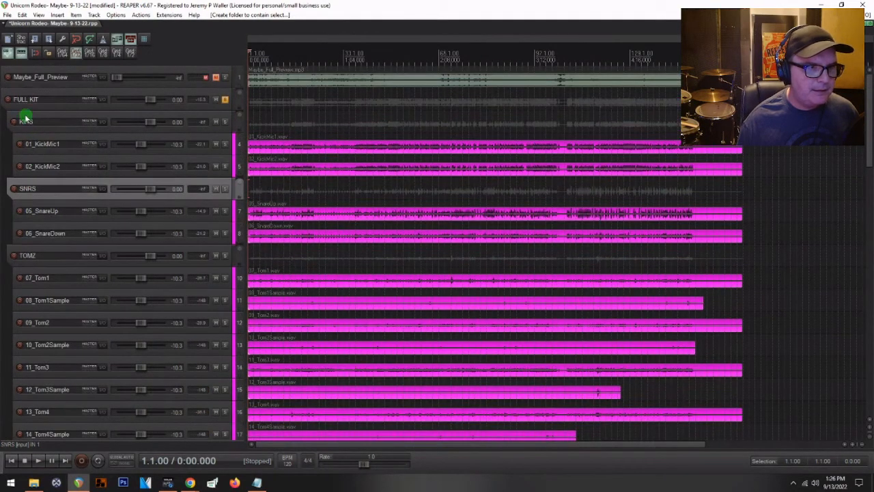
{"action": "left_click", "coordinate": [25, 120]}
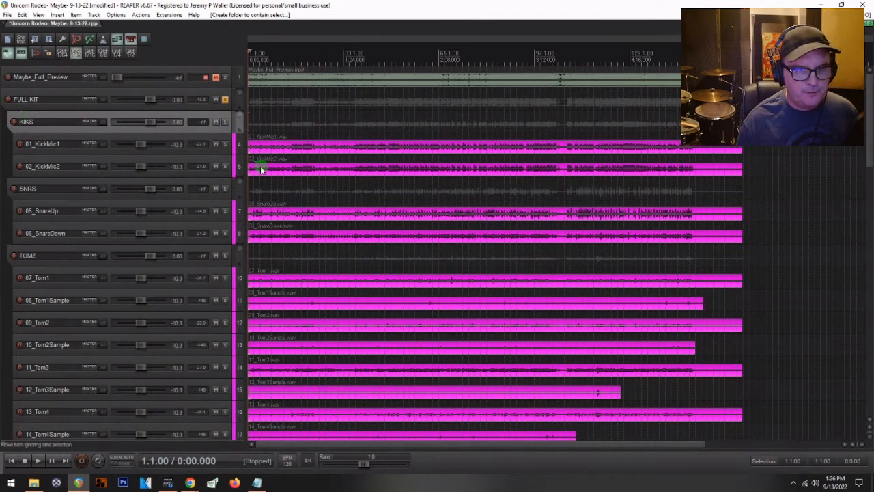
Step: Play the soloed drums from the start and from about 0:07.9, and take the FULL KIT folder out of solo
{"action": "key", "text": "space"}
{"action": "key", "text": "space"}
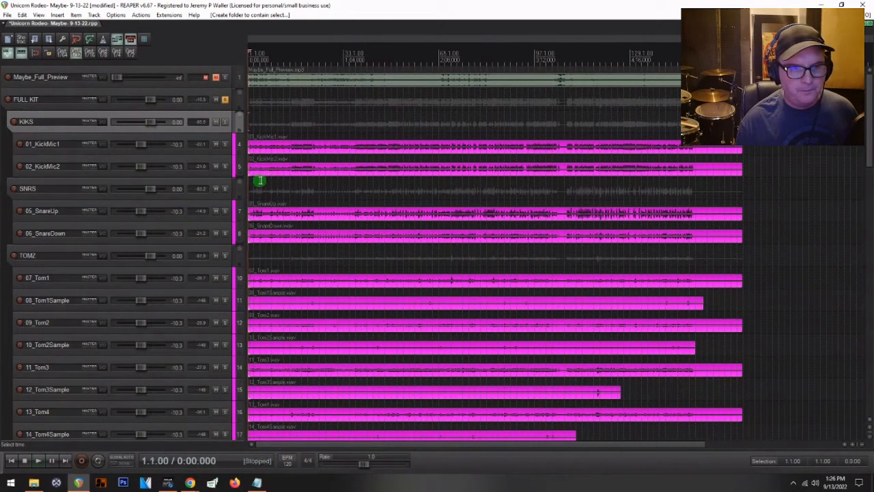
{"action": "left_click", "coordinate": [259, 180]}
{"action": "key", "text": "space"}
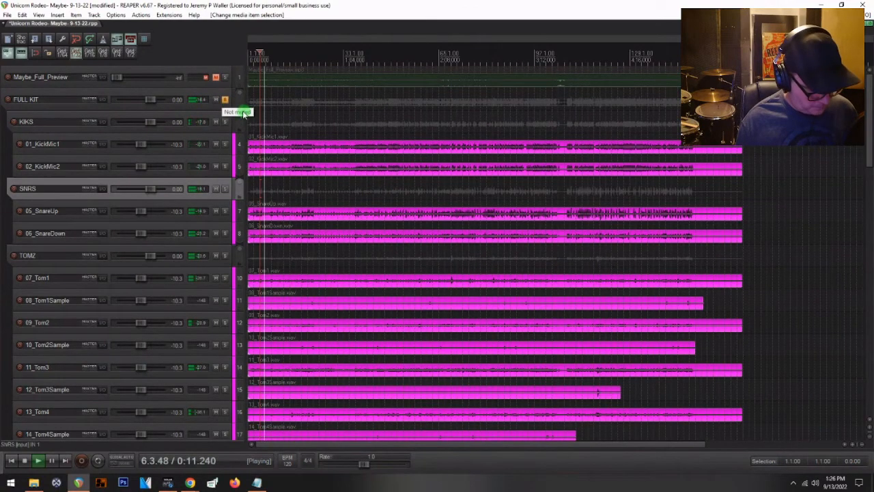
{"action": "key", "text": "space"}
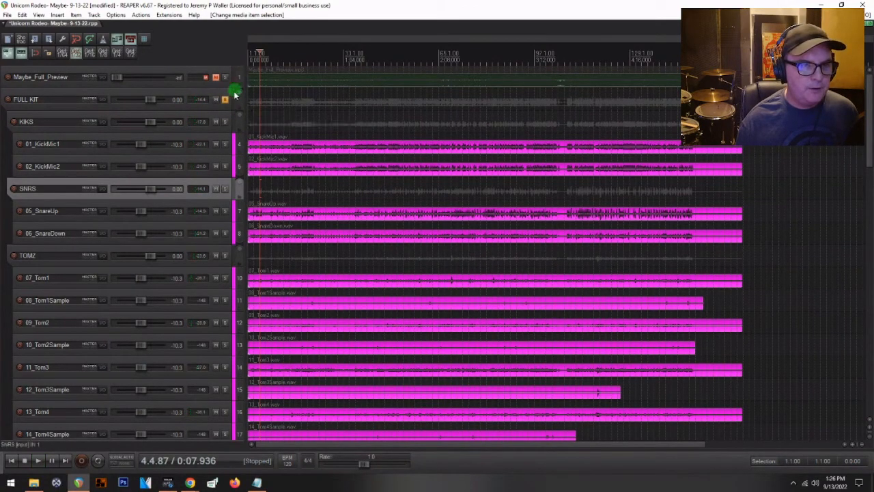
{"action": "left_click", "coordinate": [224, 99]}
Step: Group the 16_BassMic1 and 17_BassMic2 tracks into a folder named LO-BUSS
{"action": "scroll", "coordinate": [82, 273], "scroll_direction": "down", "scroll_amount": 5}
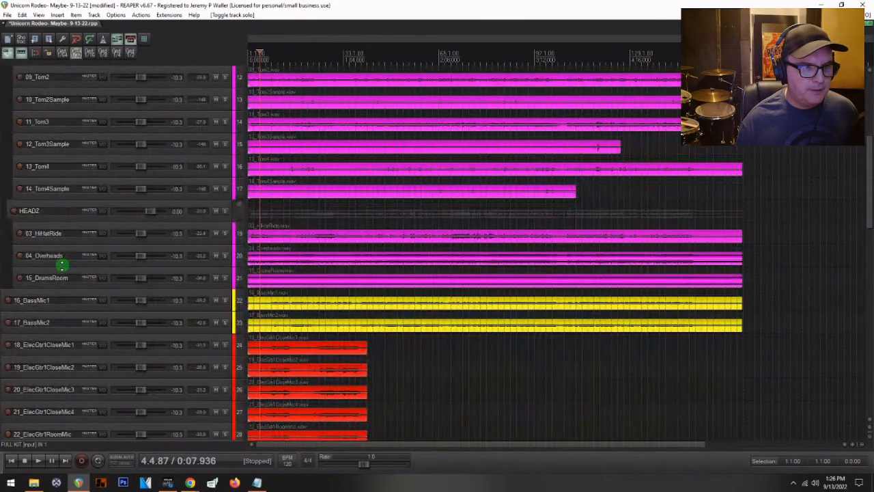
{"action": "scroll", "coordinate": [24, 249], "scroll_direction": "down", "scroll_amount": 2}
{"action": "left_click", "coordinate": [28, 254]}
{"action": "left_click", "coordinate": [29, 276], "text": "shift"}
{"action": "left_click", "coordinate": [9, 256]}
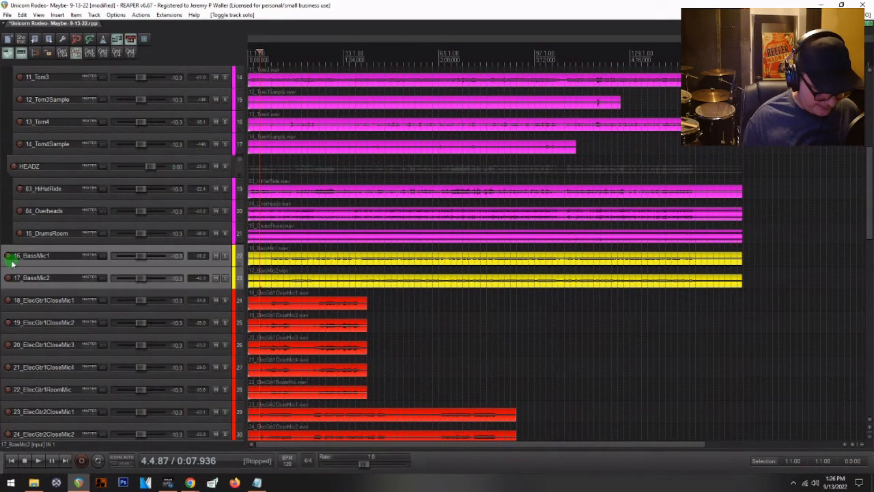
{"action": "key", "text": "ctrl+shift+f"}
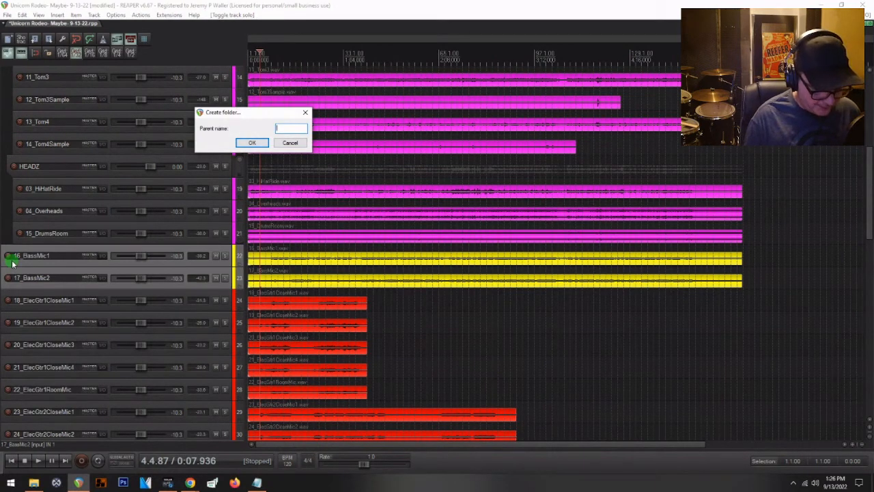
{"action": "type", "text": "LO-BUSS"}
{"action": "key", "text": "Return"}
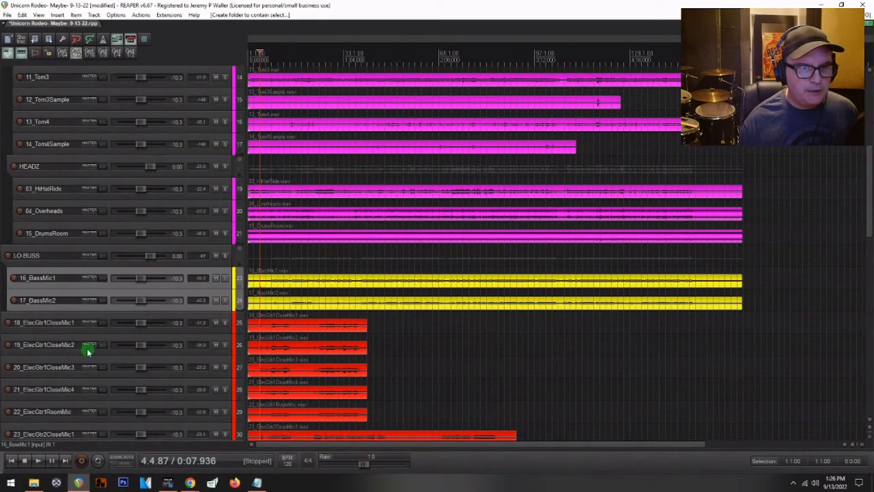
Step: Group all electric guitar tracks, 18_ElecGtr1CloseMic1 through 45_ElecGtrSFX, into a folder named G-BUSS
{"action": "scroll", "coordinate": [80, 353], "scroll_direction": "down", "scroll_amount": 3}
{"action": "left_click", "coordinate": [26, 213]}
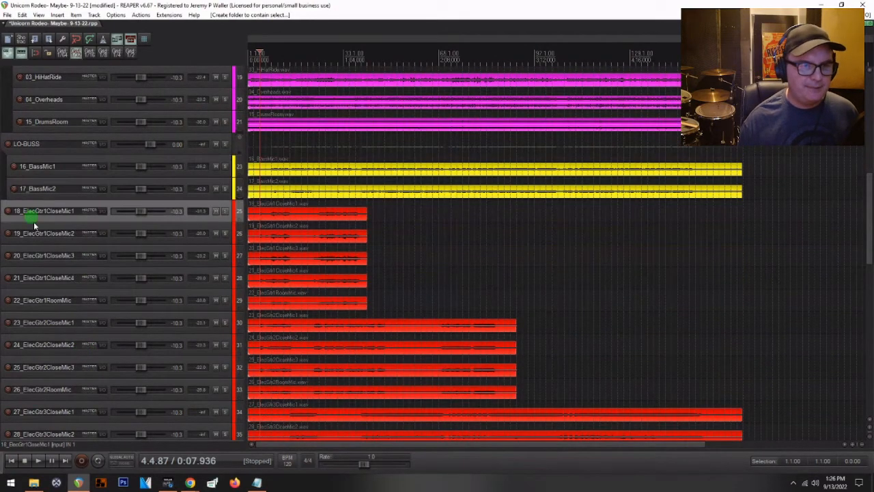
{"action": "scroll", "coordinate": [42, 239], "scroll_direction": "down", "scroll_amount": 2}
{"action": "scroll", "coordinate": [42, 239], "scroll_direction": "down", "scroll_amount": 10}
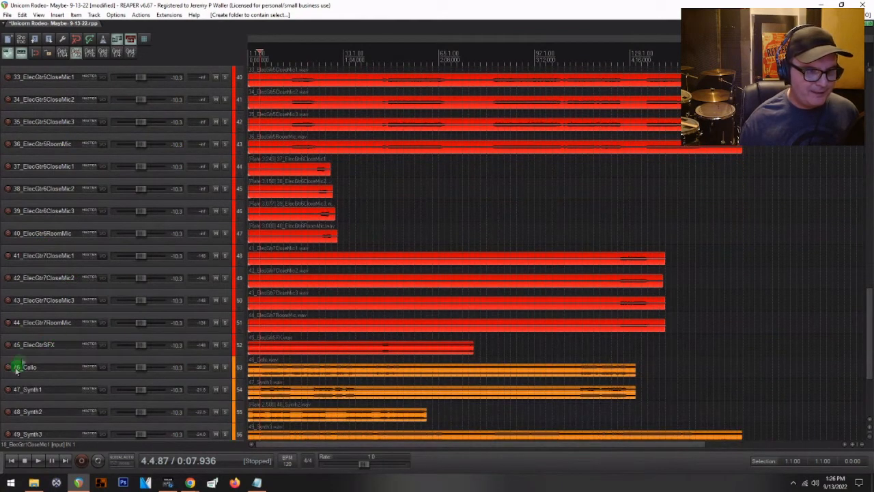
{"action": "left_click", "coordinate": [26, 344], "text": "shift"}
{"action": "scroll", "coordinate": [23, 344], "scroll_direction": "up", "scroll_amount": 10}
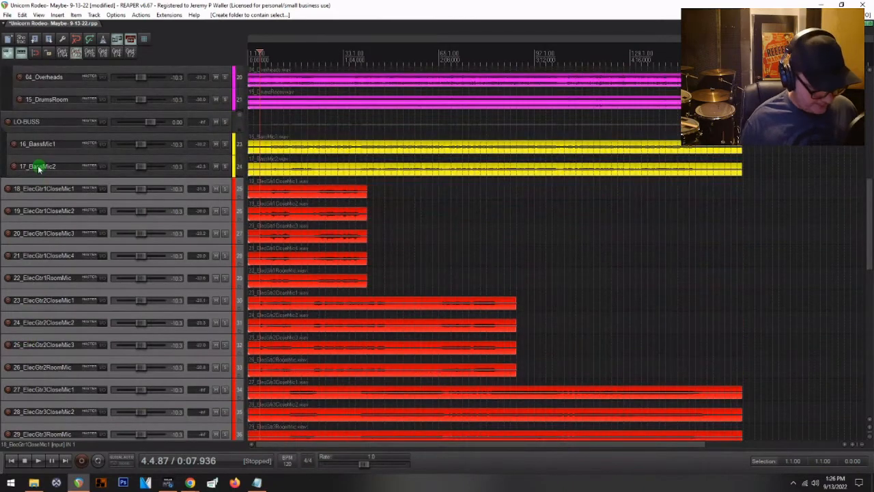
{"action": "key", "text": "ctrl+shift+f"}
{"action": "type", "text": "G-"}
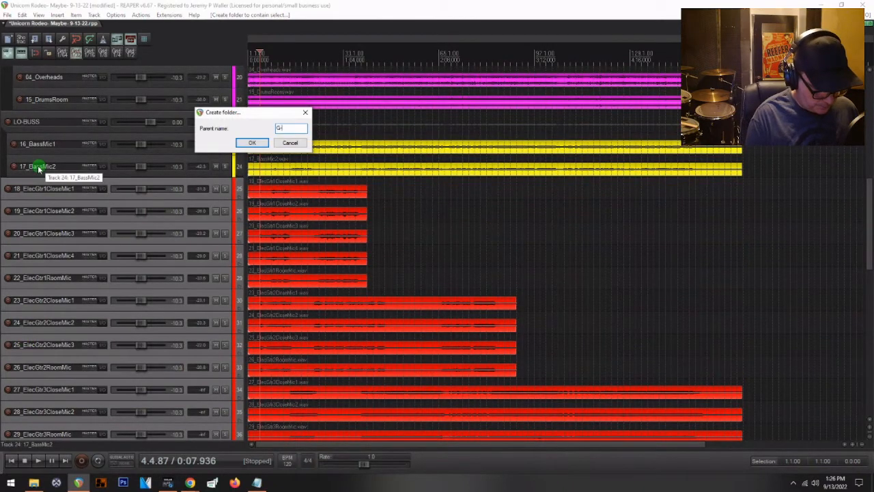
{"action": "type", "text": "t"}
{"action": "key", "text": "Return"}
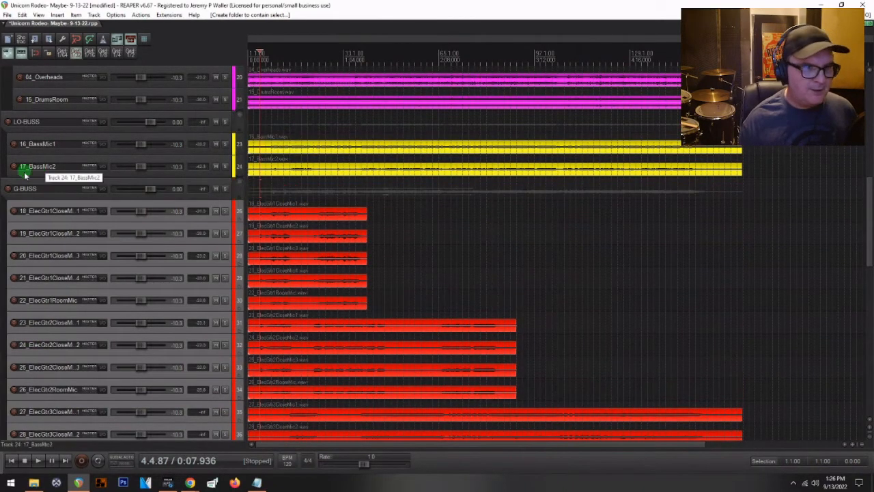
Step: Group the 46_Cello and 47_Synth1 through 49_Synth3 tracks into a folder named SYNTH-BUSS
{"action": "scroll", "coordinate": [28, 200], "scroll_direction": "down", "scroll_amount": 10}
{"action": "scroll", "coordinate": [28, 200], "scroll_direction": "down", "scroll_amount": 5}
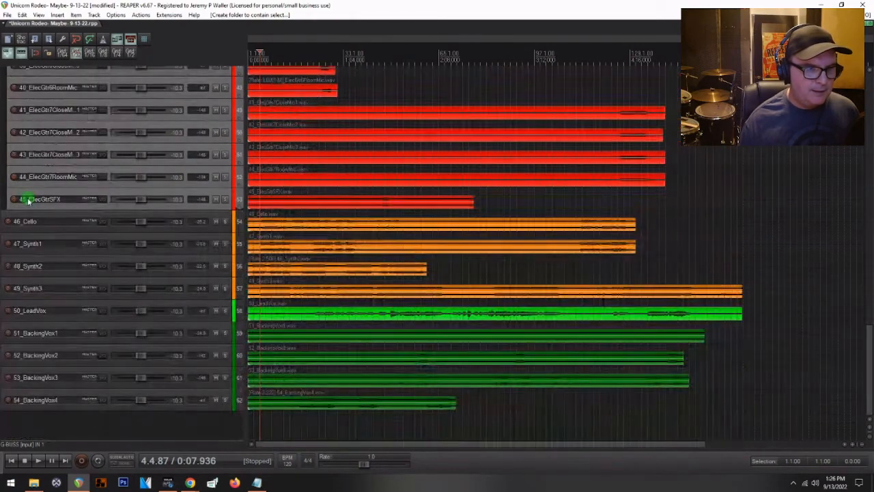
{"action": "left_click", "coordinate": [28, 218]}
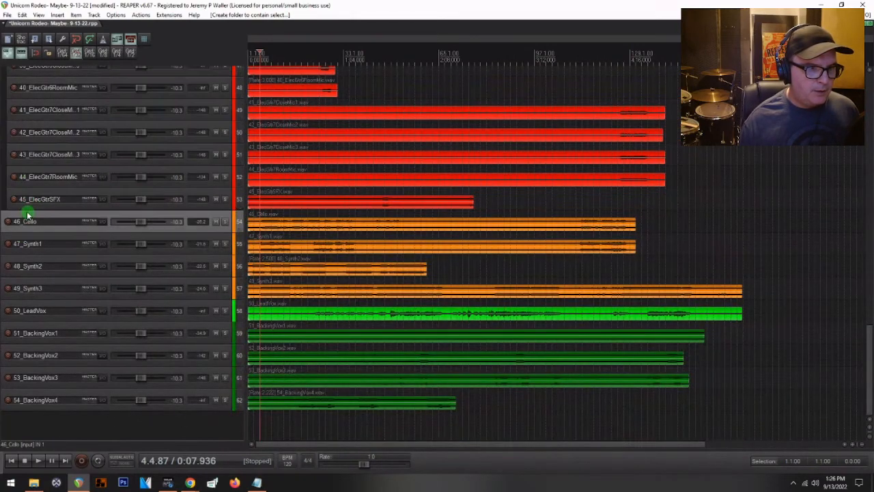
{"action": "left_click", "coordinate": [29, 304], "text": "shift"}
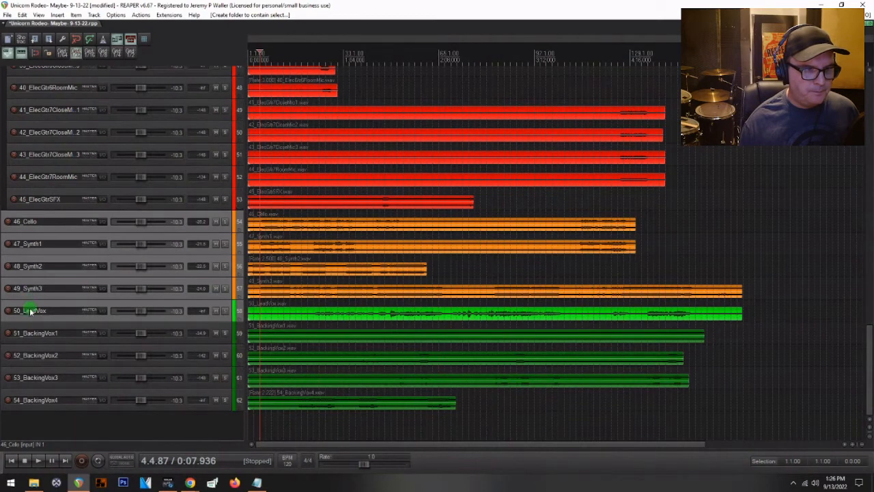
{"action": "left_click", "coordinate": [31, 308], "text": "ctrl"}
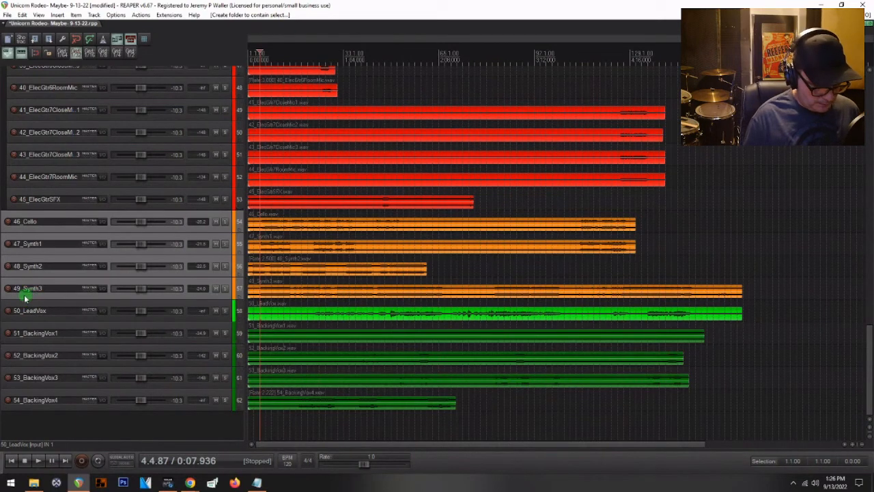
{"action": "key", "text": "ctrl+f"}
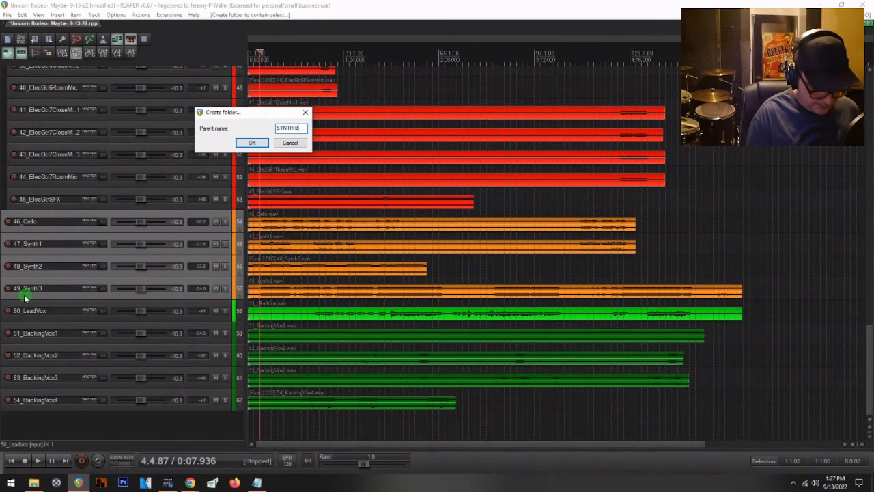
{"action": "key", "text": "Return"}
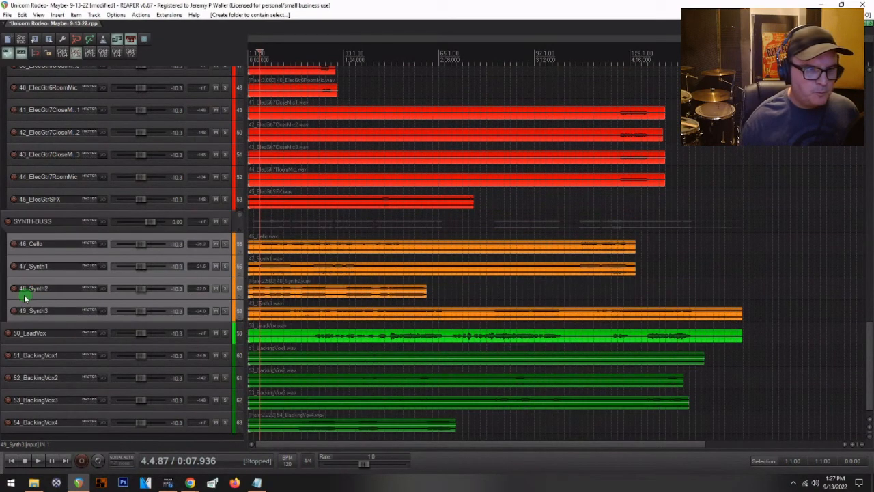
Step: Group the vocal tracks, 50_LeadVox through 54_BackingVox4, into a folder named VOX- BUSS
{"action": "left_click", "coordinate": [53, 333]}
{"action": "left_click", "coordinate": [42, 417], "text": "shift"}
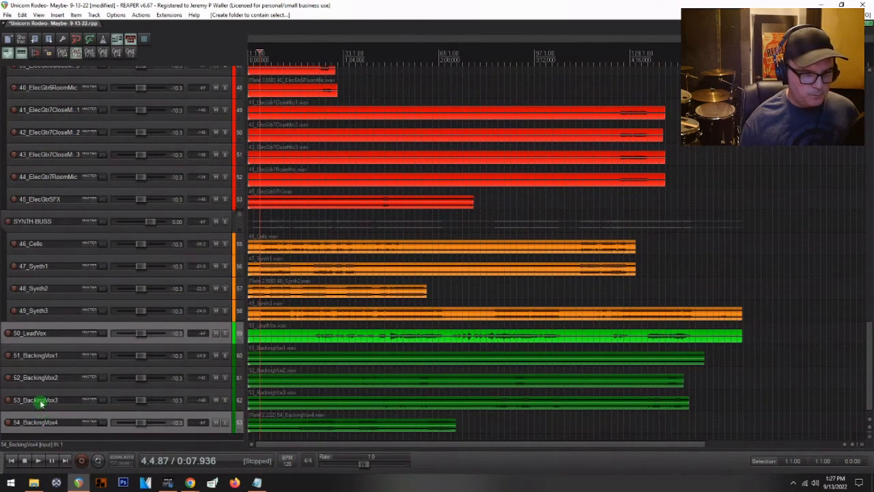
{"action": "left_click", "coordinate": [35, 419]}
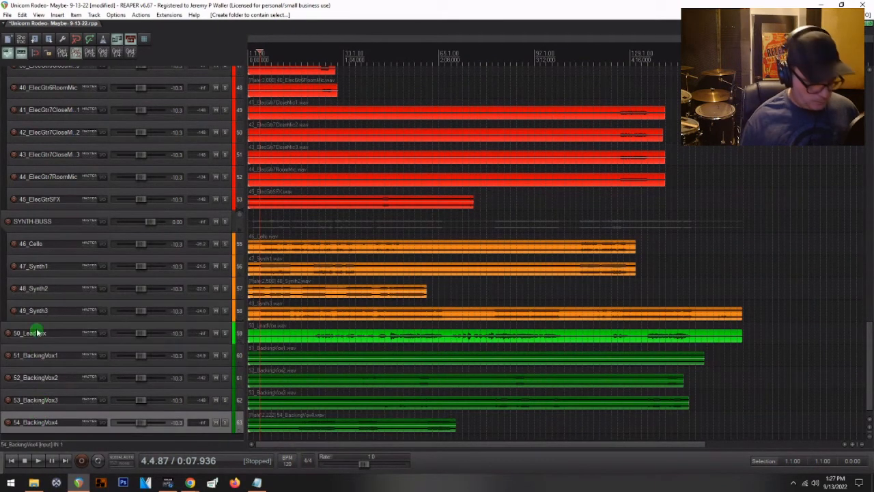
{"action": "left_click", "coordinate": [37, 332], "text": "shift"}
{"action": "key", "text": "ctrl+f"}
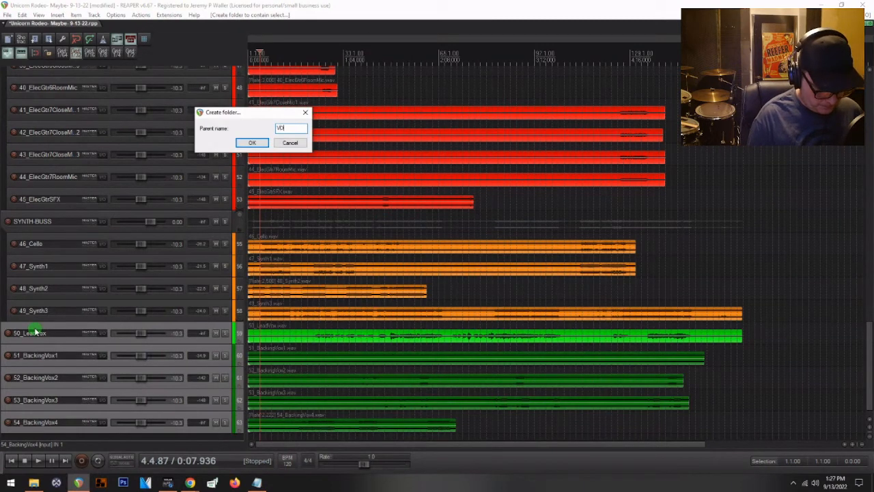
{"action": "type", "text": "VOX-BUS"}
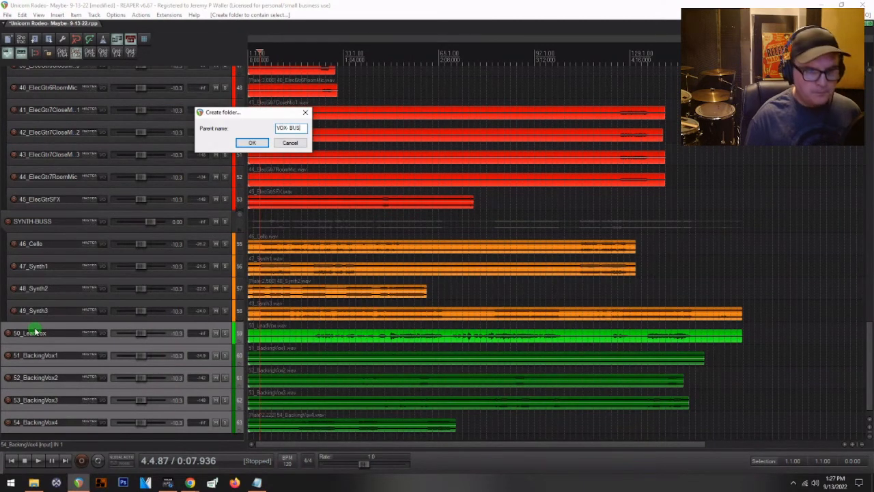
{"action": "type", "text": "S"}
{"action": "key", "text": "Return"}
Step: Start playback of the full mix and show the mixer from the first tracks of the project
{"action": "key", "text": "space"}
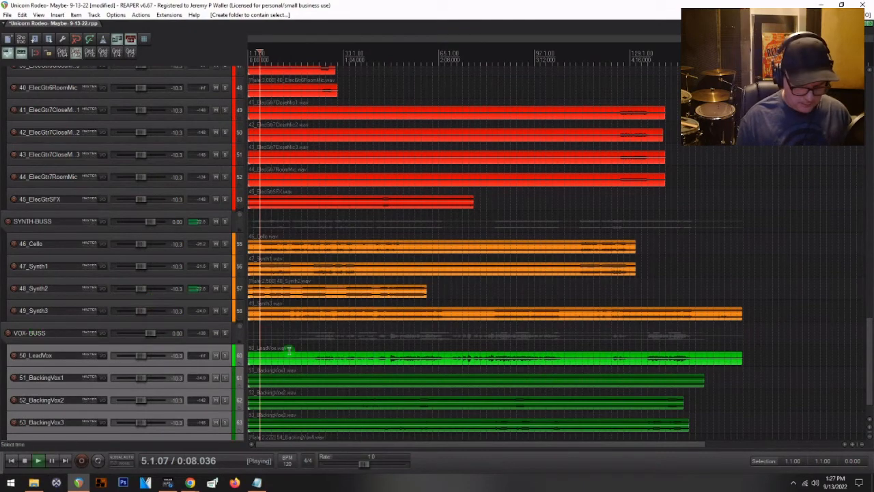
{"action": "key", "text": "ctrl+m"}
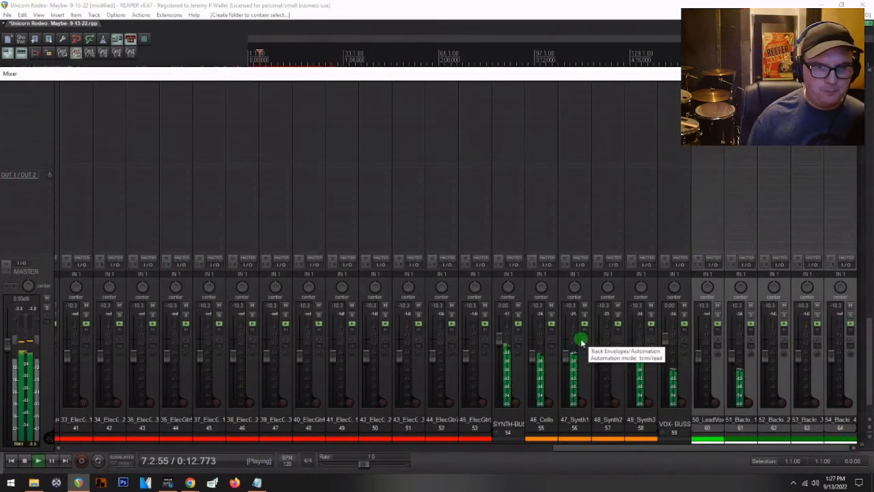
{"action": "scroll", "coordinate": [581, 341], "scroll_direction": "left", "scroll_amount": 5}
{"action": "scroll", "coordinate": [581, 342], "scroll_direction": "left", "scroll_amount": 12}
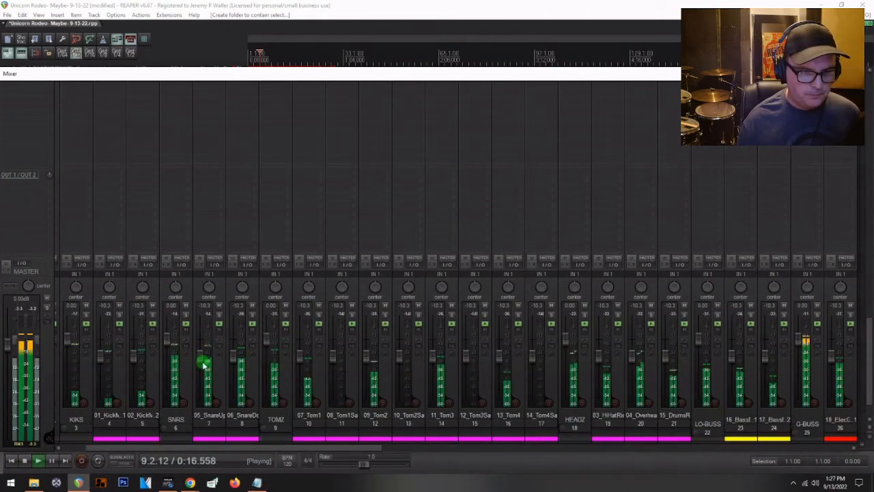
{"action": "scroll", "coordinate": [203, 360], "scroll_direction": "left", "scroll_amount": 1}
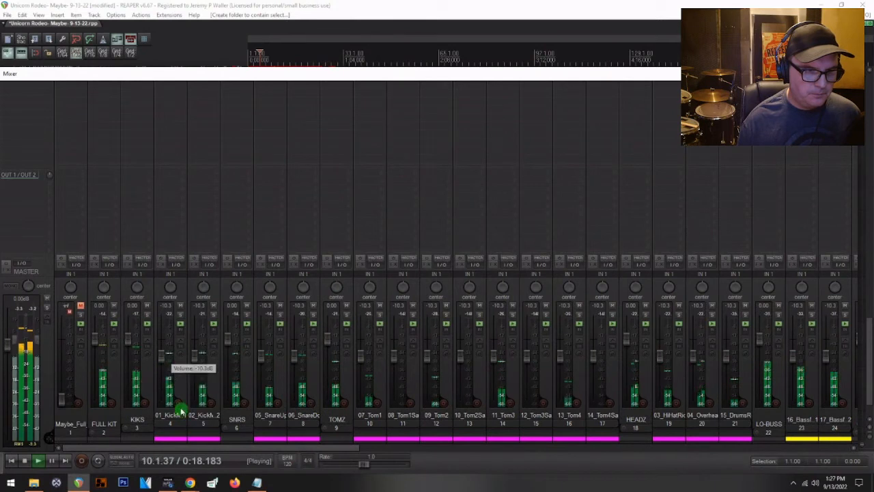
Step: Reset the volumes of the 01_KickMic1, 05_SnareUp and 06_SnareDown tracks to 0.00 dB
{"action": "double_click", "coordinate": [161, 357]}
{"action": "left_click", "coordinate": [189, 356]}
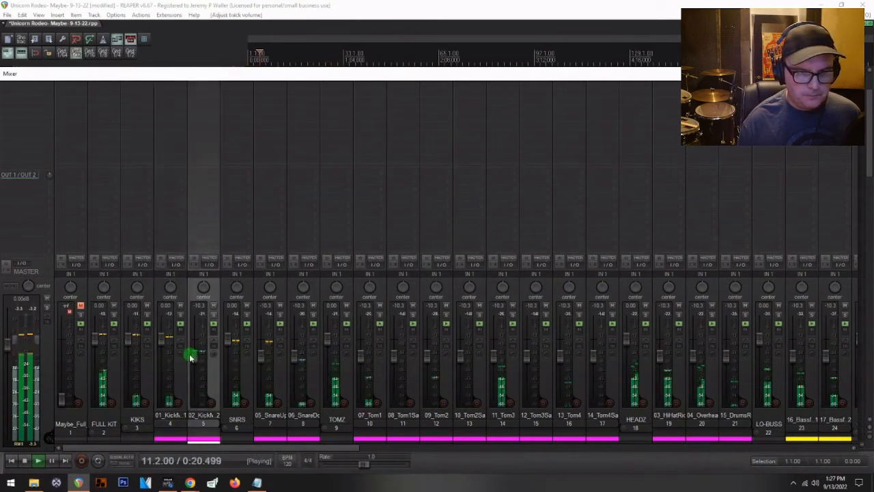
{"action": "double_click", "coordinate": [264, 356]}
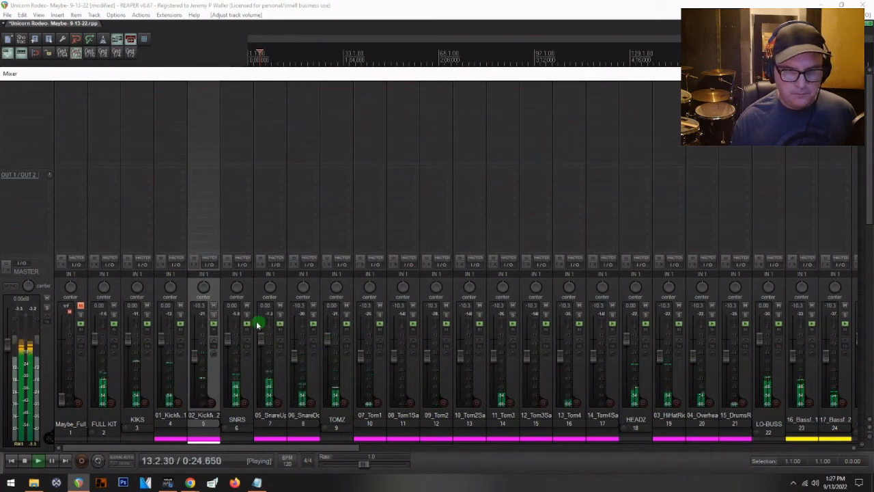
{"action": "double_click", "coordinate": [299, 357]}
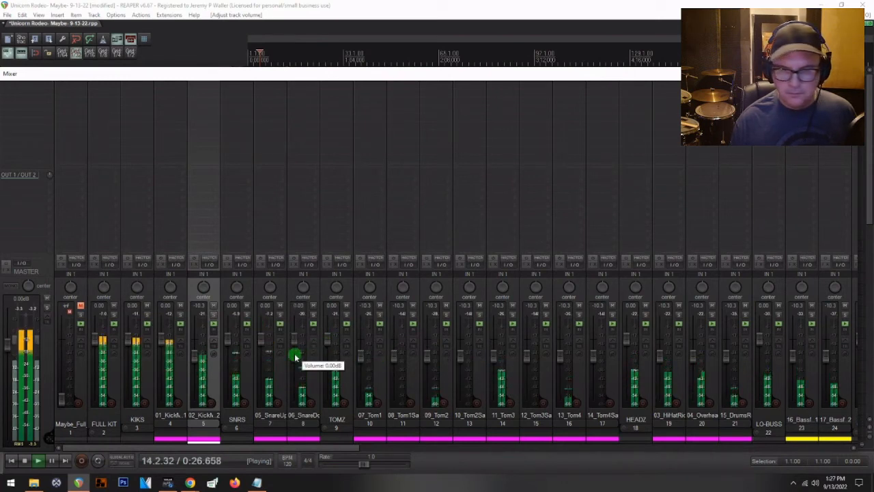
Step: Set 50_LeadVox to 0.00 dB, BackingVox1 to -4.67, BackingVox2 to -3.58, BackingVox3 to -6.30 and VOX- BUSS to -2.32, and raise BackingVox4
{"action": "scroll", "coordinate": [617, 385], "scroll_direction": "right", "scroll_amount": 2}
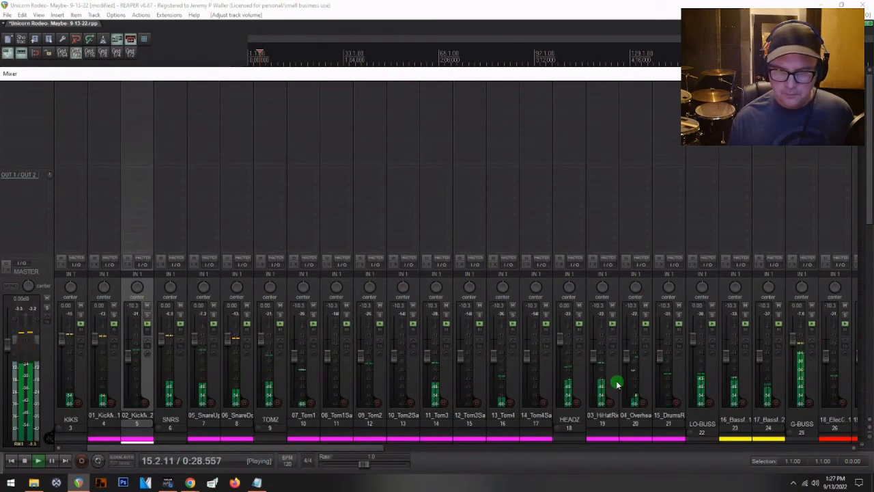
{"action": "scroll", "coordinate": [617, 384], "scroll_direction": "right", "scroll_amount": 15}
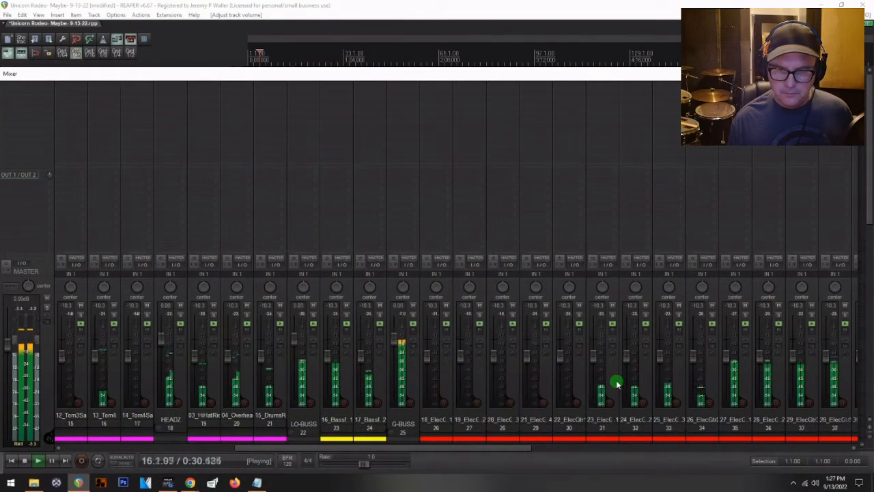
{"action": "scroll", "coordinate": [616, 379], "scroll_direction": "right", "scroll_amount": 8}
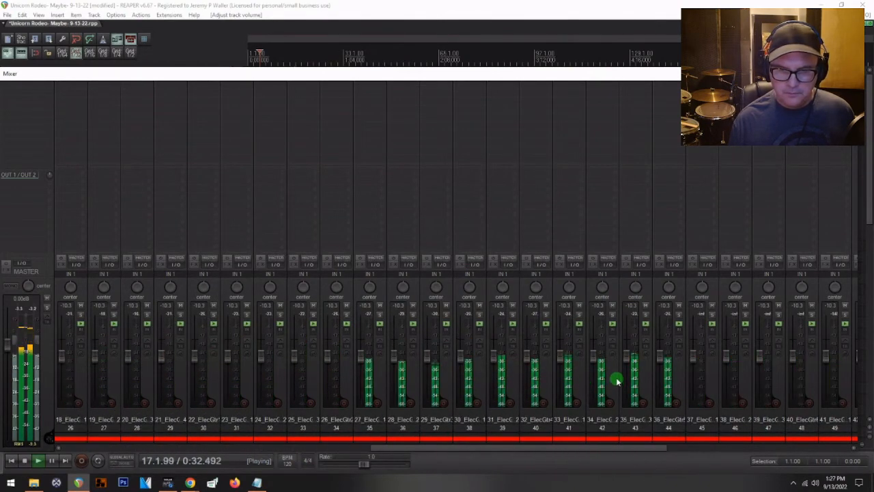
{"action": "scroll", "coordinate": [616, 379], "scroll_direction": "right", "scroll_amount": 6}
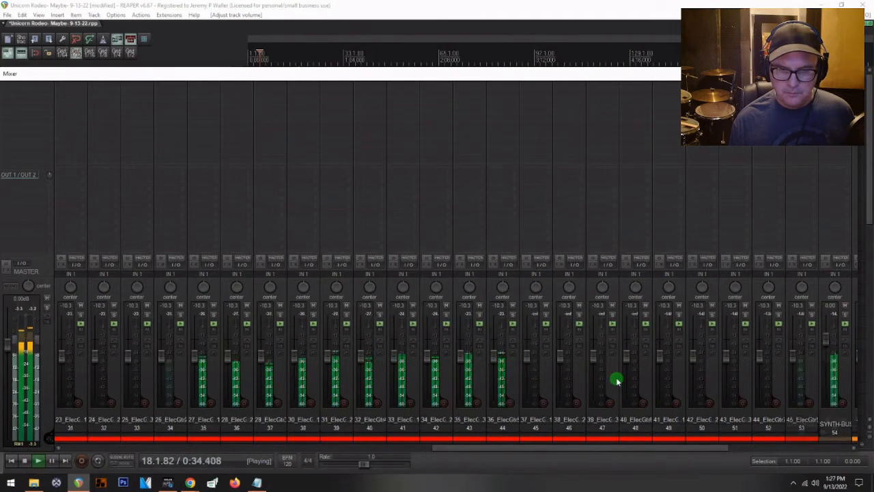
{"action": "scroll", "coordinate": [616, 380], "scroll_direction": "right", "scroll_amount": 3}
{"action": "scroll", "coordinate": [615, 380], "scroll_direction": "right", "scroll_amount": 4}
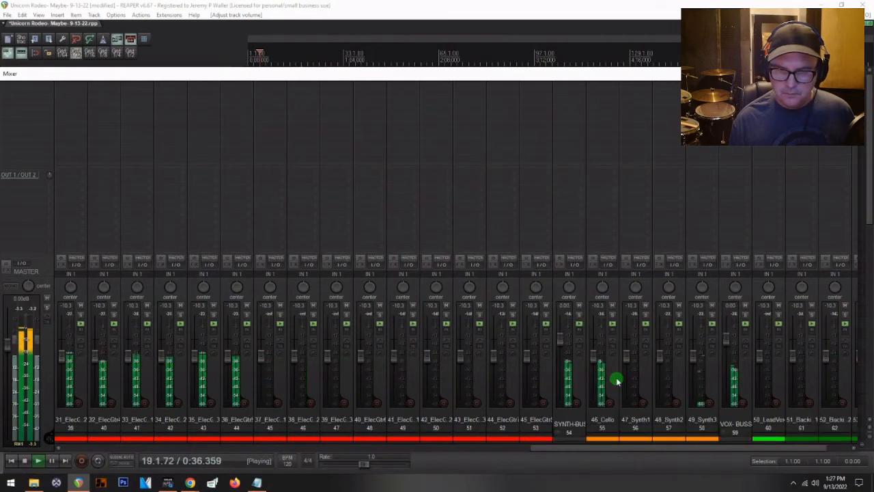
{"action": "scroll", "coordinate": [729, 379], "scroll_direction": "right", "scroll_amount": 2}
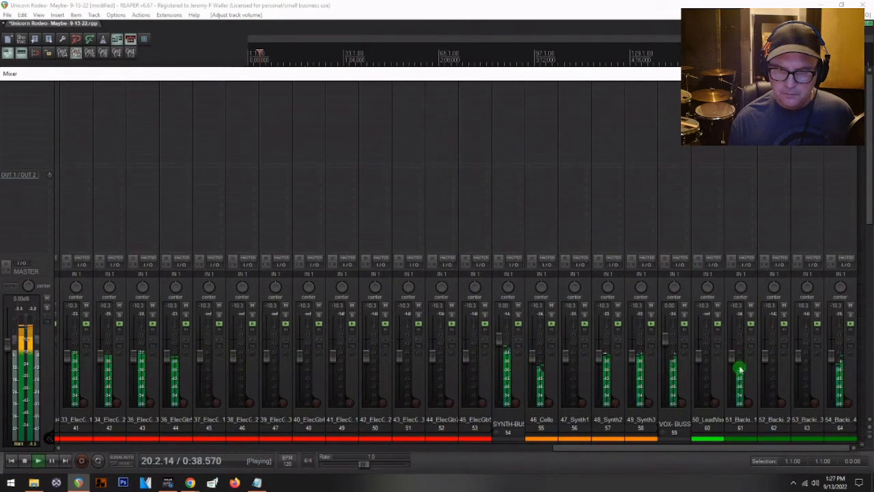
{"action": "left_click_drag", "start_coordinate": [732, 360], "coordinate": [729, 351]}
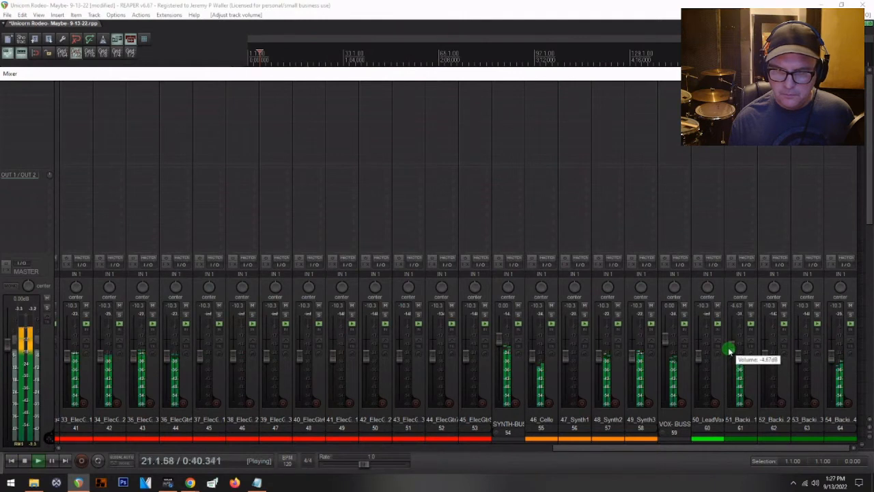
{"action": "left_click_drag", "start_coordinate": [831, 362], "coordinate": [765, 345]}
{"action": "left_click_drag", "start_coordinate": [698, 360], "coordinate": [666, 346]}
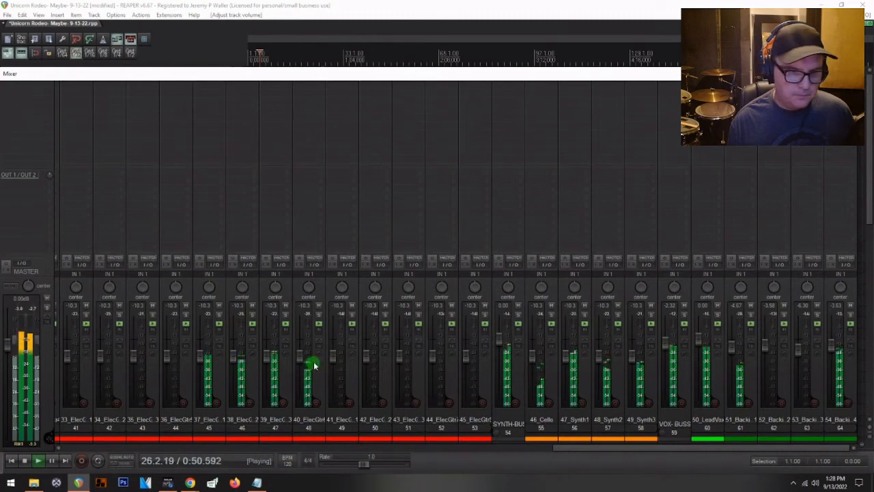
Step: Lower 39_ElecGtr6CloseMic3 to -12.5 dB and reduce the level of 40_ElecGtr6RoomMic slightly
{"action": "left_click_drag", "start_coordinate": [266, 360], "coordinate": [301, 361]}
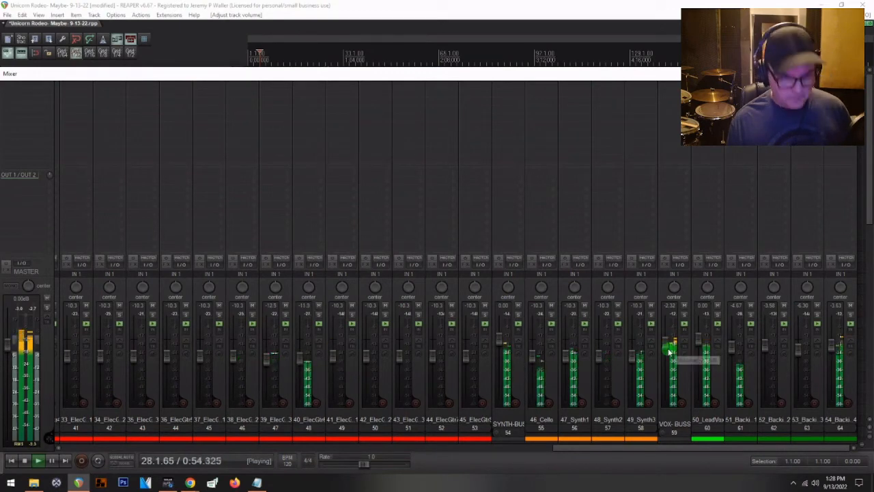
Step: Hide the mixer and shrink the enlarged 02_KickMic2 track to the same height as the other tracks
{"action": "key", "text": "ctrl+m"}
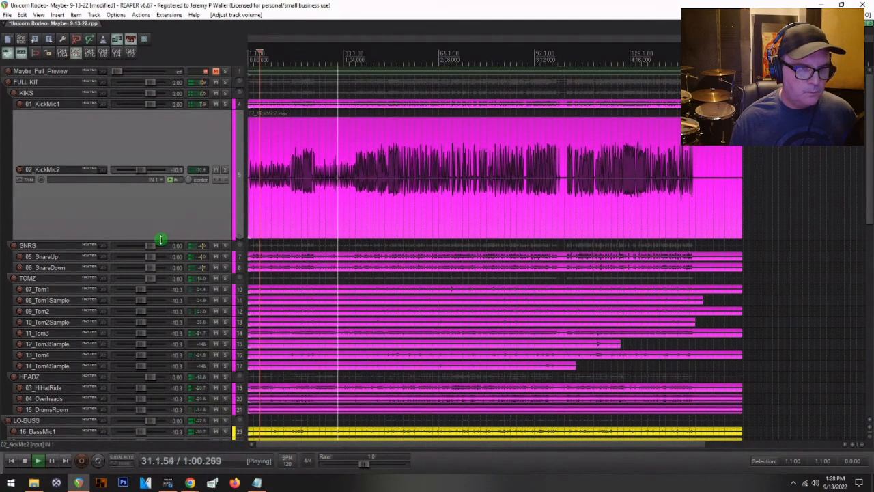
{"action": "left_click_drag", "start_coordinate": [160, 239], "coordinate": [160, 120]}
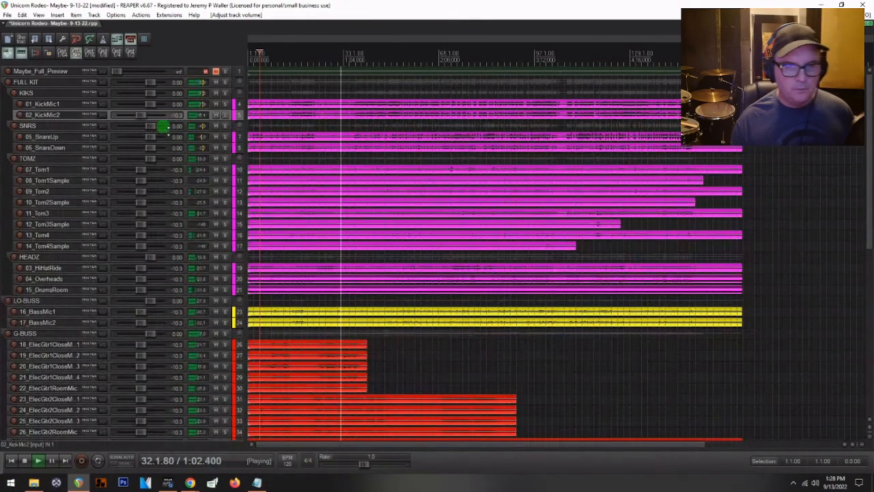
Step: Look through the drum, bass, guitar, synth and vocal tracks in the arrangement and stop playback of the mix
{"action": "scroll", "coordinate": [116, 250], "scroll_direction": "down", "scroll_amount": 2}
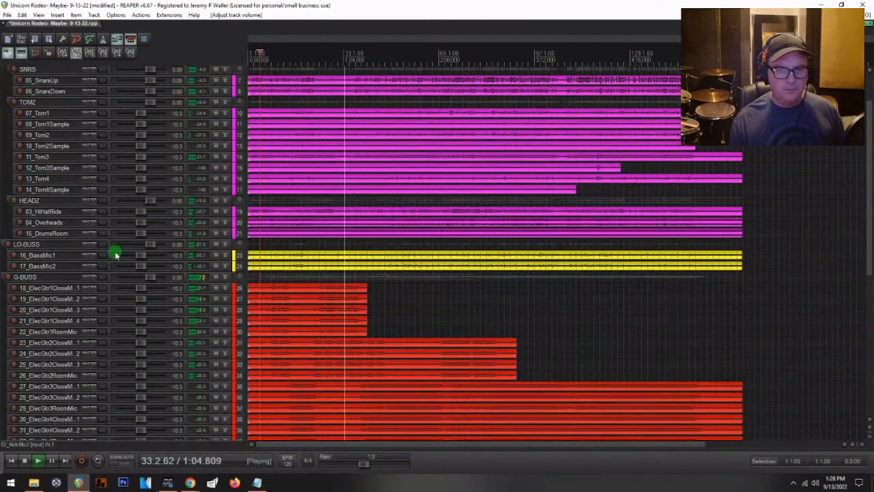
{"action": "scroll", "coordinate": [118, 252], "scroll_direction": "down", "scroll_amount": 4}
{"action": "scroll", "coordinate": [127, 248], "scroll_direction": "down", "scroll_amount": 7}
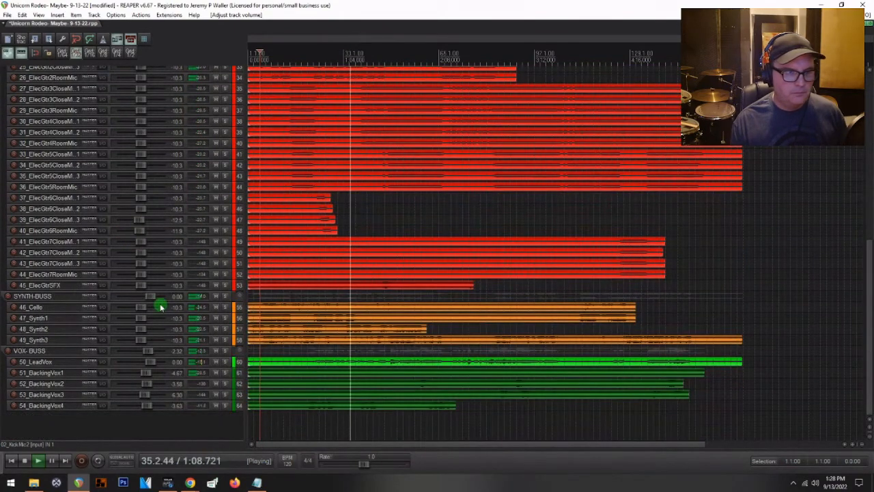
{"action": "scroll", "coordinate": [122, 287], "scroll_direction": "up", "scroll_amount": 3}
{"action": "scroll", "coordinate": [45, 246], "scroll_direction": "up", "scroll_amount": 10}
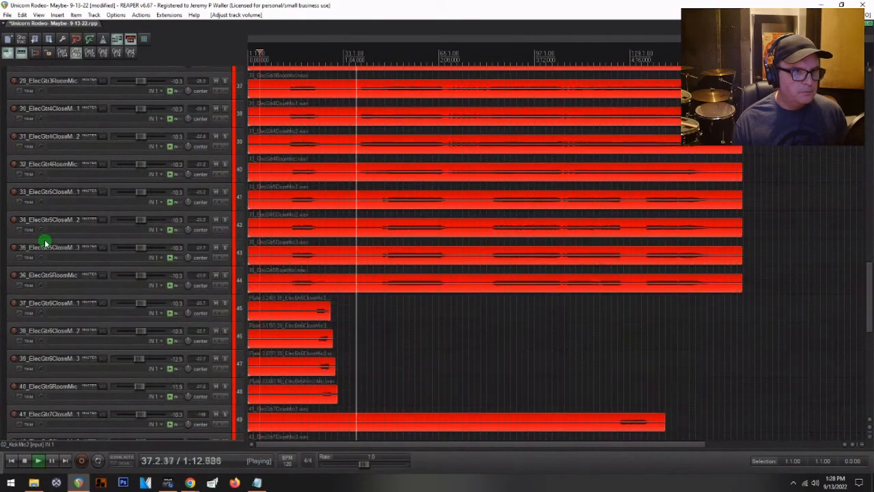
{"action": "scroll", "coordinate": [45, 242], "scroll_direction": "up", "scroll_amount": 8}
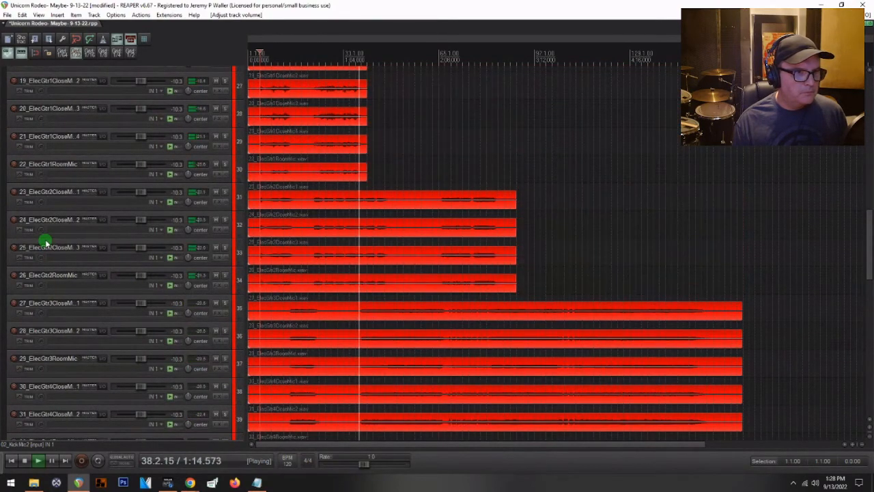
{"action": "scroll", "coordinate": [44, 242], "scroll_direction": "up", "scroll_amount": 3}
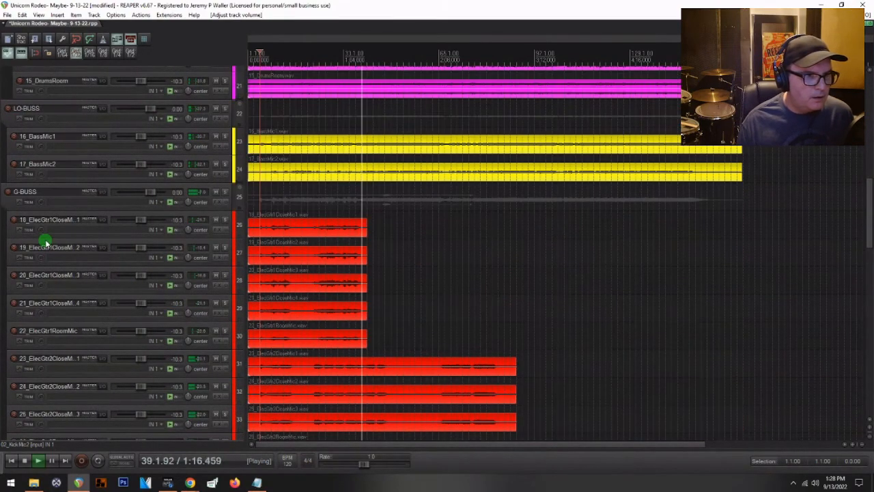
{"action": "key", "text": "space"}
{"action": "scroll", "coordinate": [48, 242], "scroll_direction": "up", "scroll_amount": 7}
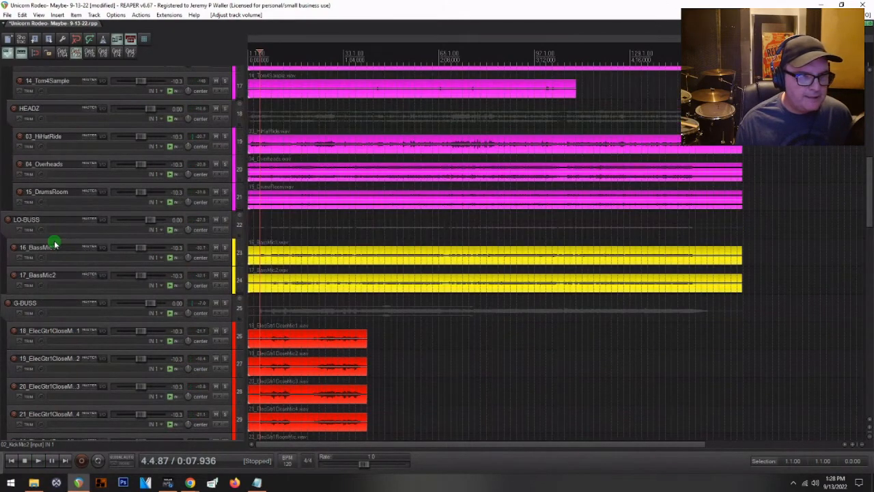
{"action": "scroll", "coordinate": [55, 242], "scroll_direction": "up", "scroll_amount": 3}
{"action": "left_click", "coordinate": [41, 245]}
{"action": "scroll", "coordinate": [41, 245], "scroll_direction": "up", "scroll_amount": 5}
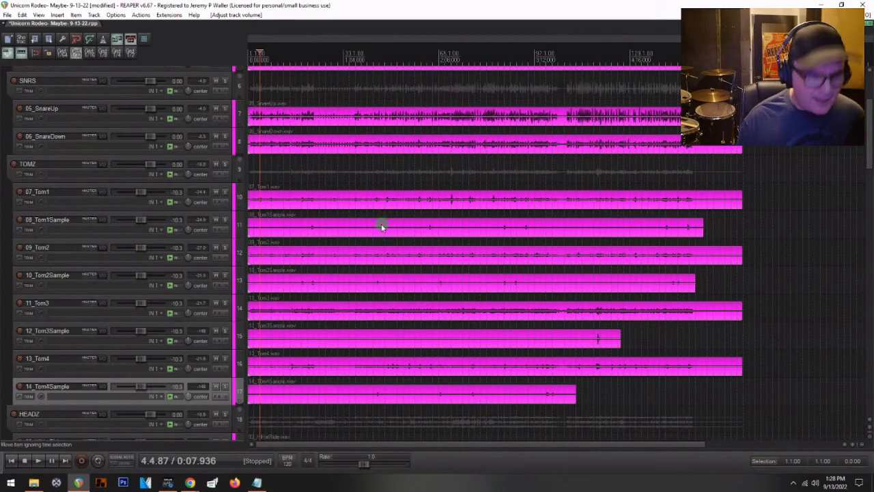
{"action": "left_click", "coordinate": [271, 185]}
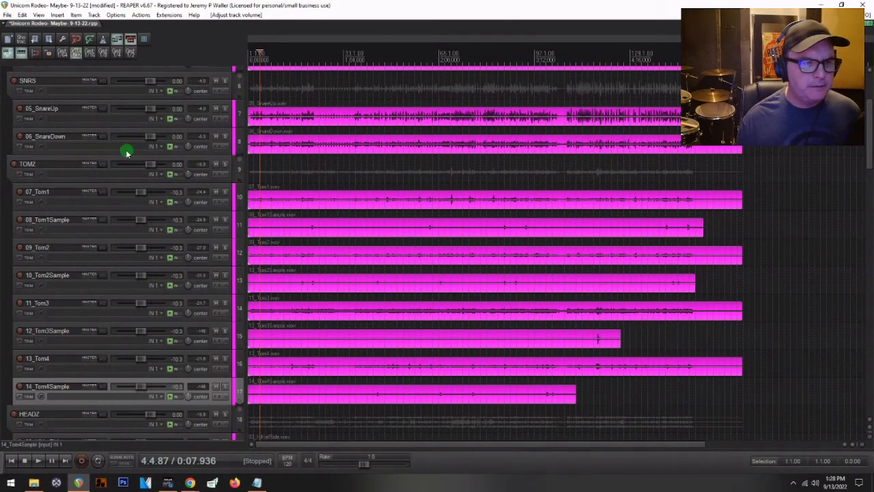
Step: Unmute and solo the Maybe_Full_Preview reference track
{"action": "scroll", "coordinate": [129, 146], "scroll_direction": "down", "scroll_amount": 5}
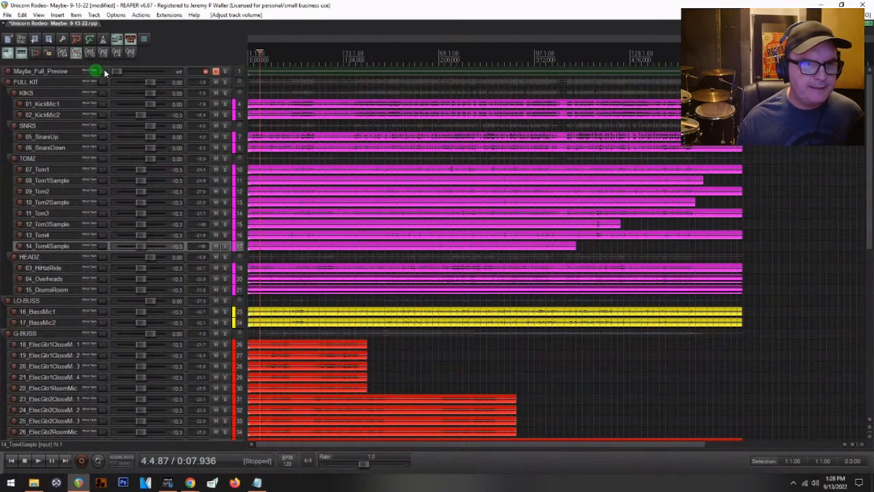
{"action": "left_click", "coordinate": [226, 71]}
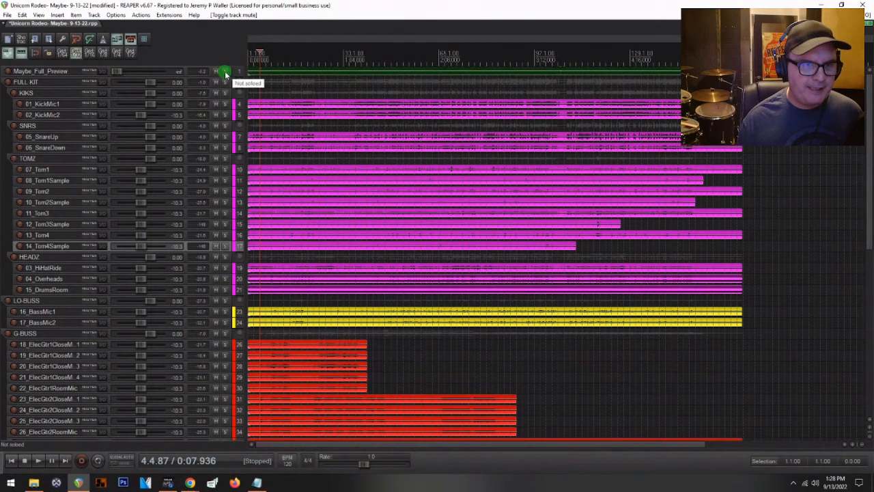
{"action": "left_click", "coordinate": [225, 71]}
{"action": "key", "text": "space"}
{"action": "key", "text": "space"}
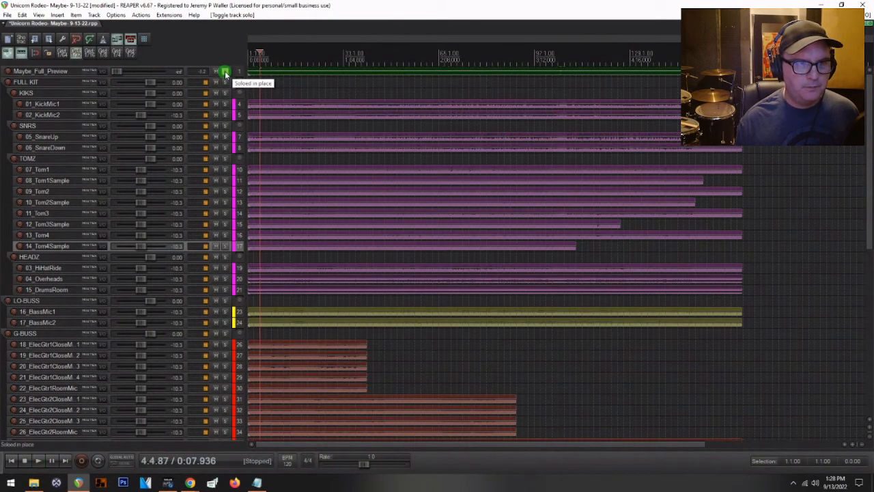
Step: Play the soloed Maybe_Full_Preview track and set its volume to -3.24 dB
{"action": "double_click", "coordinate": [117, 72]}
{"action": "key", "text": "space"}
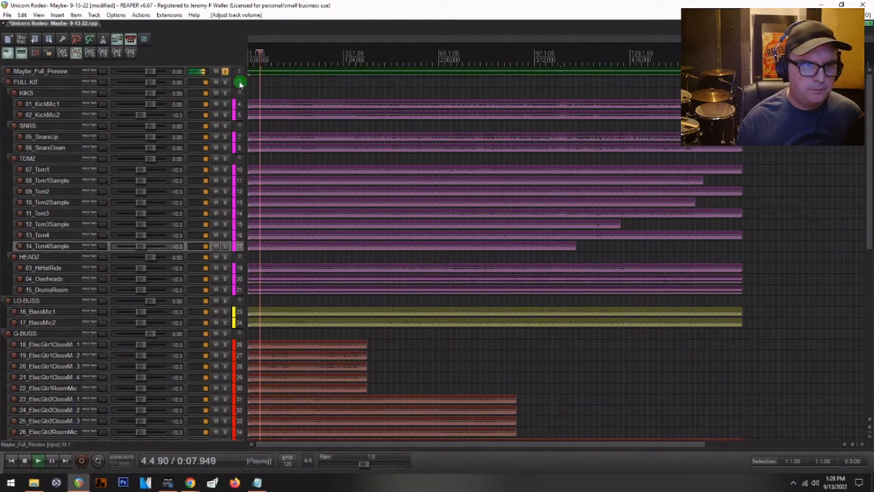
{"action": "left_click_drag", "start_coordinate": [151, 72], "coordinate": [150, 75]}
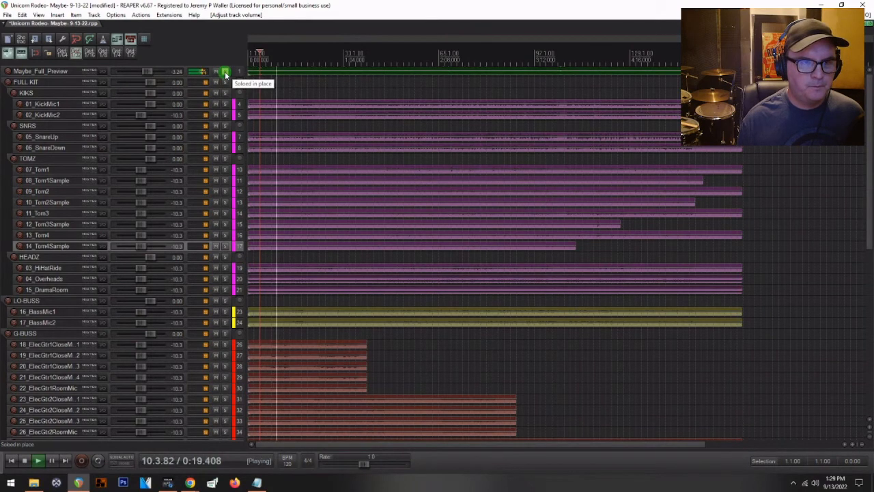
{"action": "key", "text": "space"}
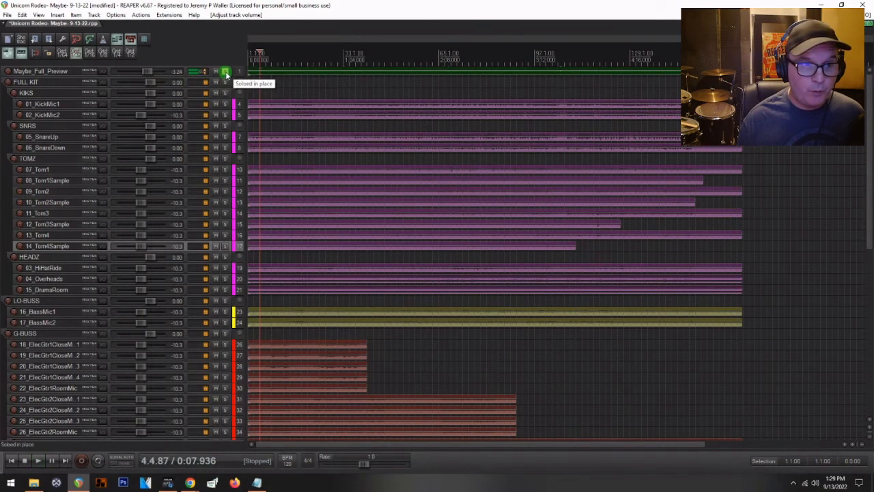
Step: Unsolo and mute the Maybe_Full_Preview track again, and play the rough mix for comparison
{"action": "left_click", "coordinate": [226, 73]}
{"action": "left_click", "coordinate": [216, 71]}
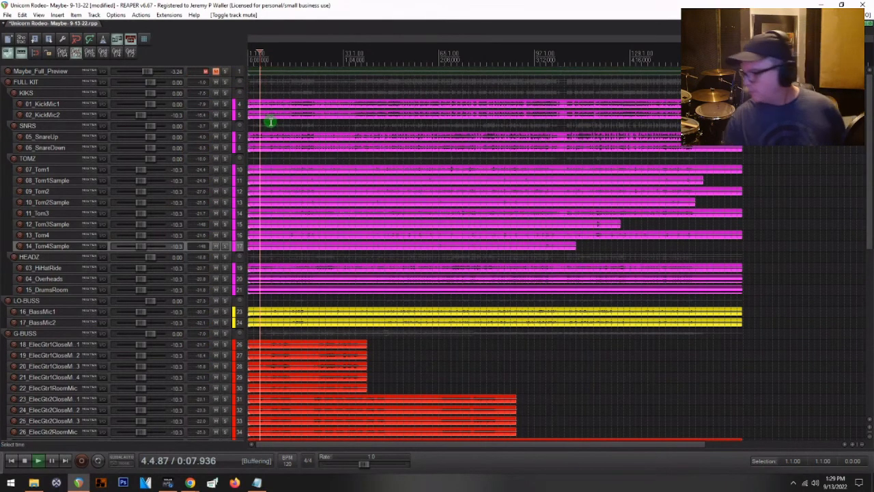
{"action": "key", "text": "space"}
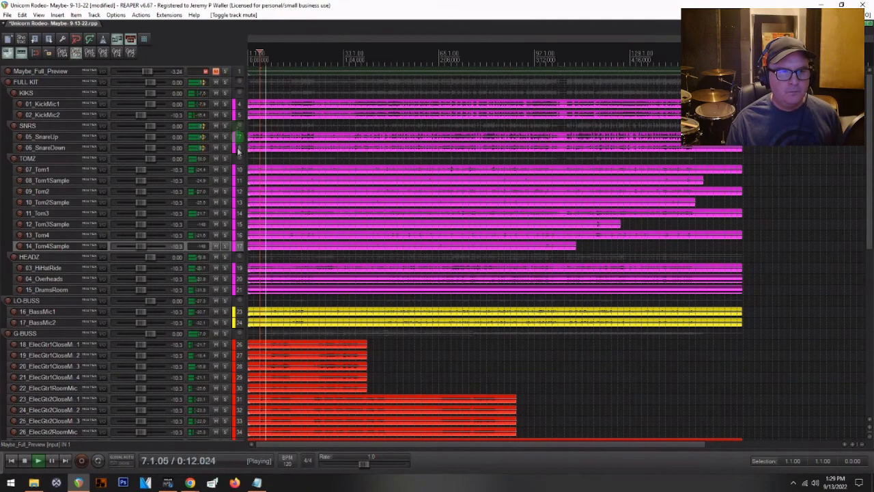
Step: Audition the 48_Synth2 and 47_Synth1 tracks by soloing them during playback, and unsolo all tracks
{"action": "scroll", "coordinate": [133, 246], "scroll_direction": "down", "scroll_amount": 1}
{"action": "scroll", "coordinate": [132, 245], "scroll_direction": "down", "scroll_amount": 11}
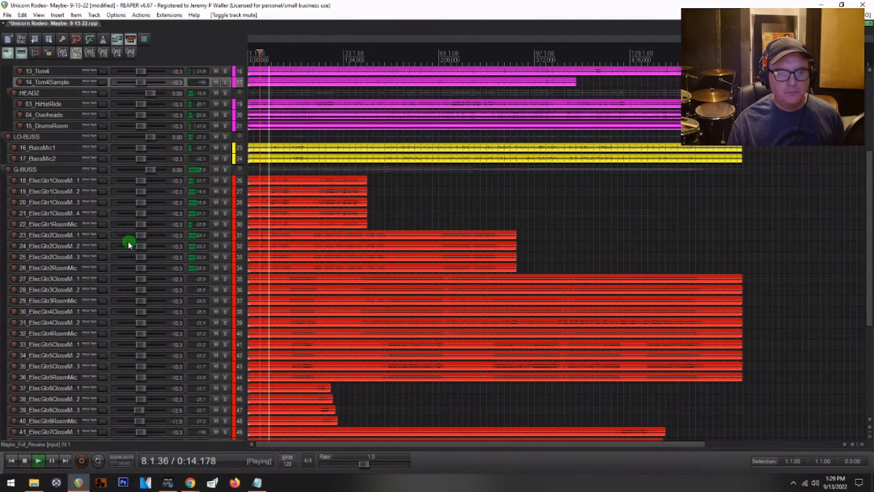
{"action": "scroll", "coordinate": [128, 243], "scroll_direction": "down", "scroll_amount": 4}
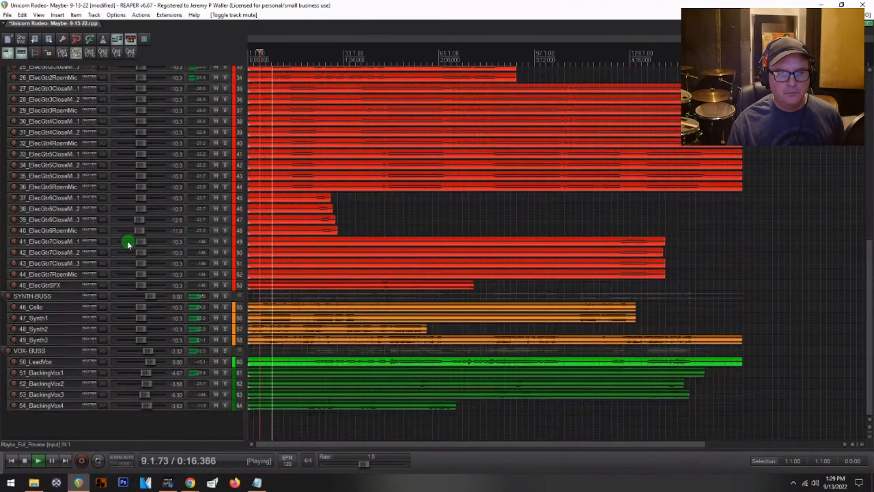
{"action": "scroll", "coordinate": [133, 247], "scroll_direction": "up", "scroll_amount": 3}
{"action": "scroll", "coordinate": [134, 246], "scroll_direction": "down", "scroll_amount": 3}
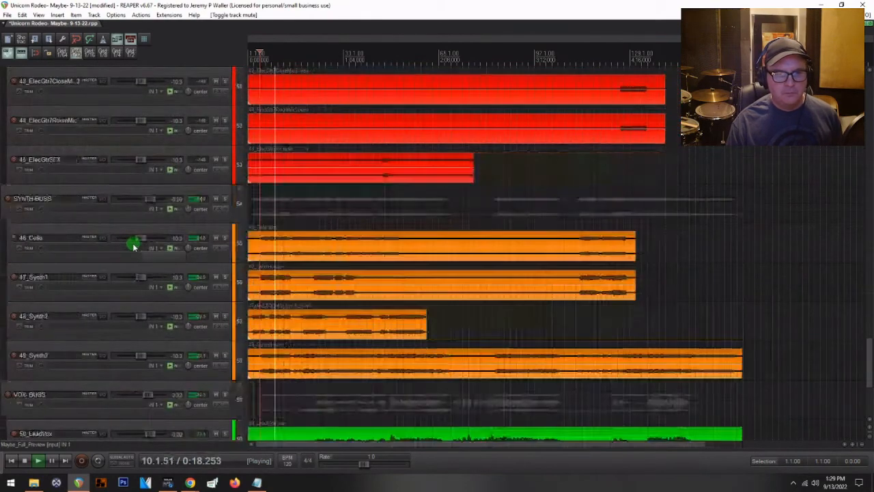
{"action": "scroll", "coordinate": [133, 245], "scroll_direction": "down", "scroll_amount": 2}
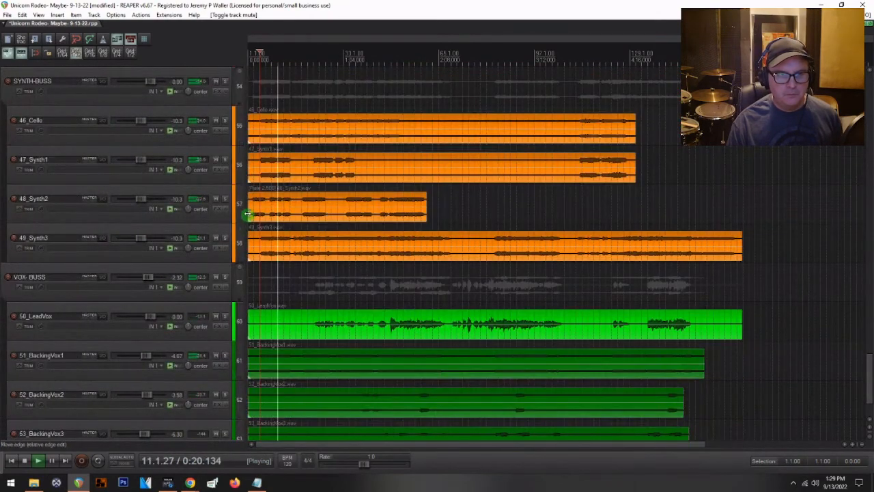
{"action": "left_click", "coordinate": [226, 198]}
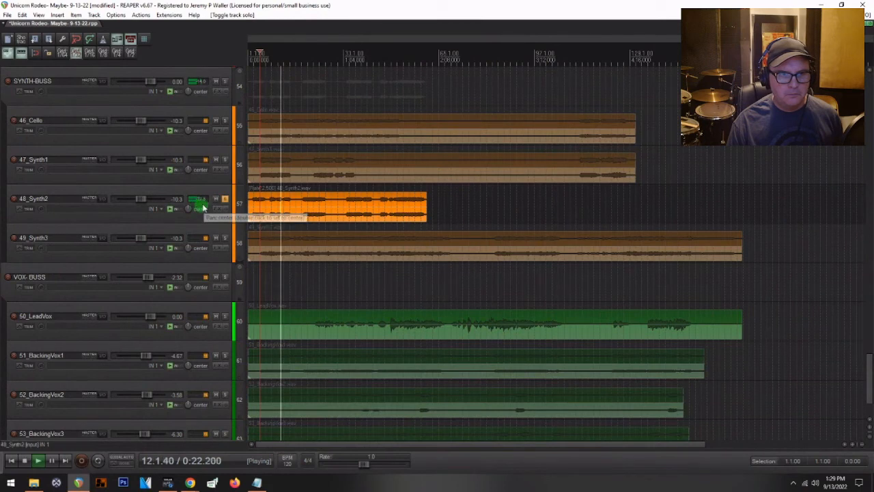
{"action": "left_click", "coordinate": [226, 160]}
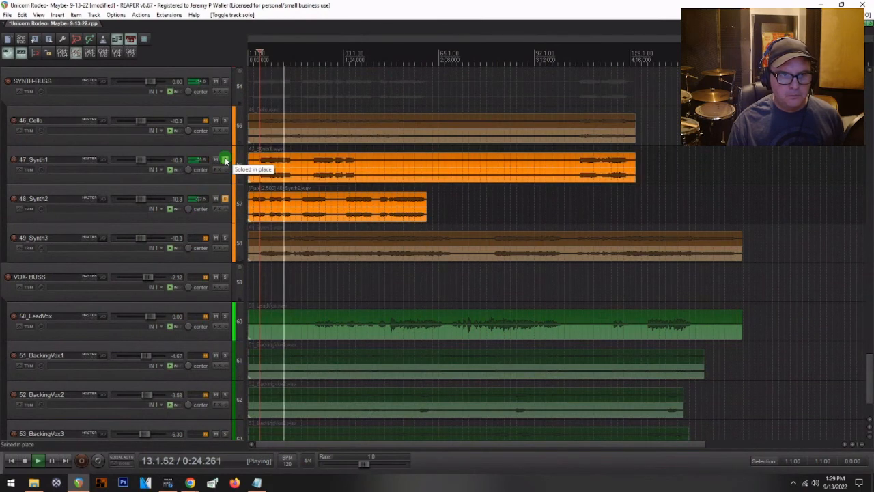
{"action": "right_click", "coordinate": [226, 161]}
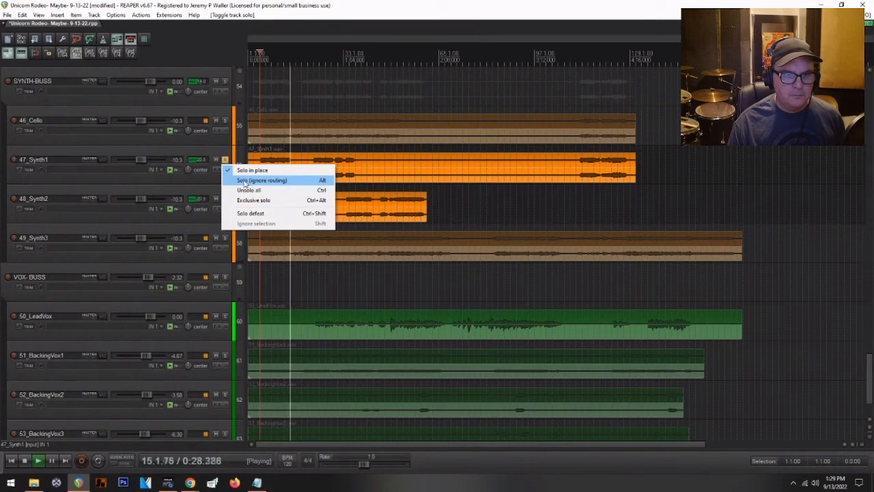
{"action": "left_click", "coordinate": [240, 191]}
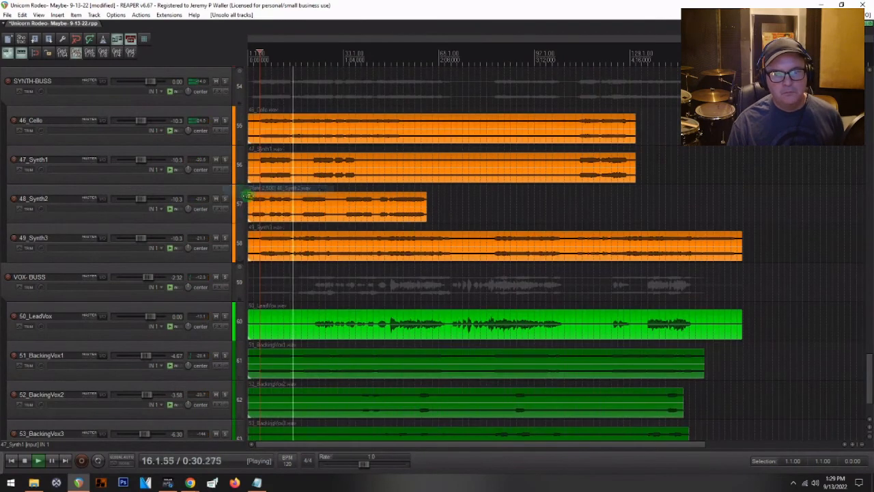
Step: Look over the electric guitar tracks, stop playback and return to the drum tracks at the start of the project
{"action": "scroll", "coordinate": [63, 244], "scroll_direction": "up", "scroll_amount": 10}
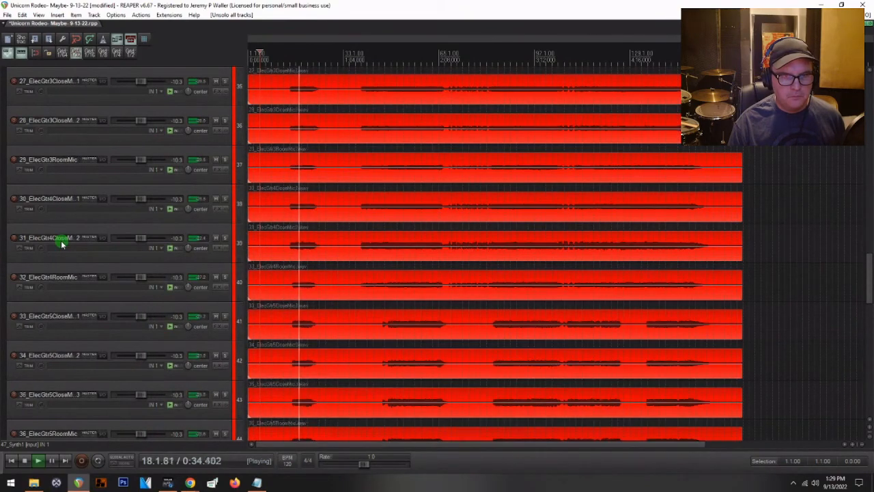
{"action": "scroll", "coordinate": [367, 222], "scroll_direction": "down", "scroll_amount": 3}
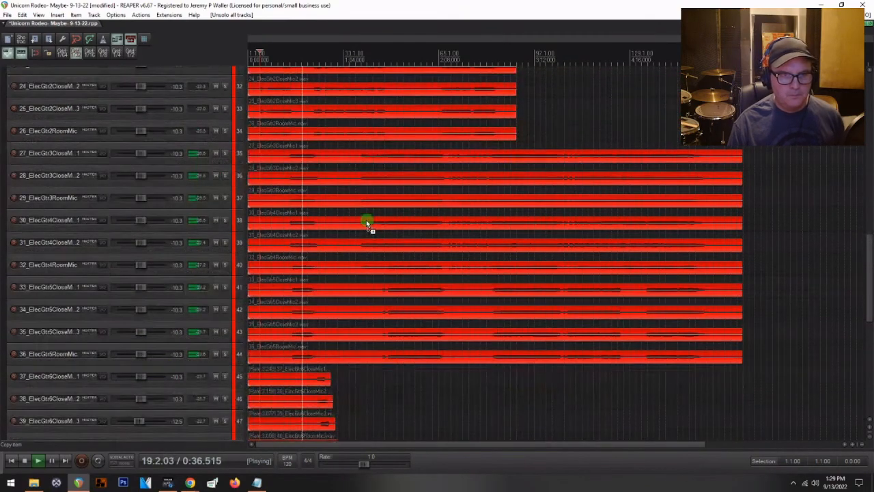
{"action": "key", "text": "space"}
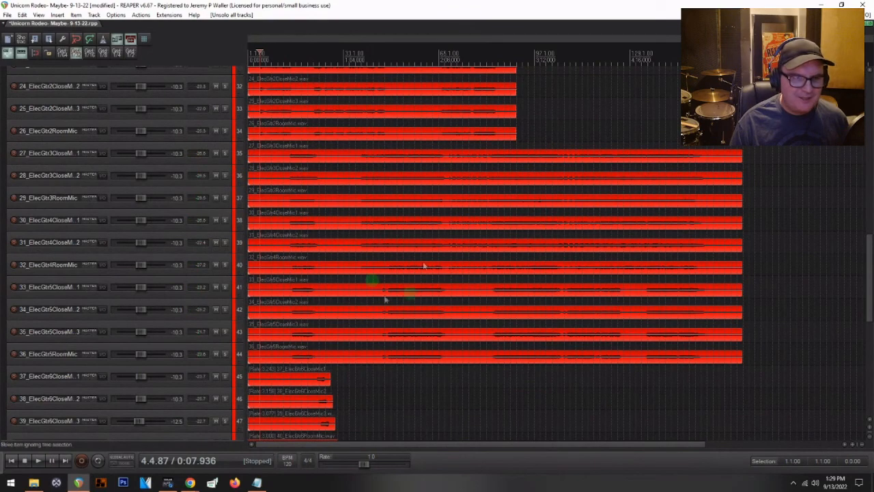
{"action": "scroll", "coordinate": [70, 224], "scroll_direction": "up", "scroll_amount": 5}
{"action": "scroll", "coordinate": [70, 224], "scroll_direction": "up", "scroll_amount": 7}
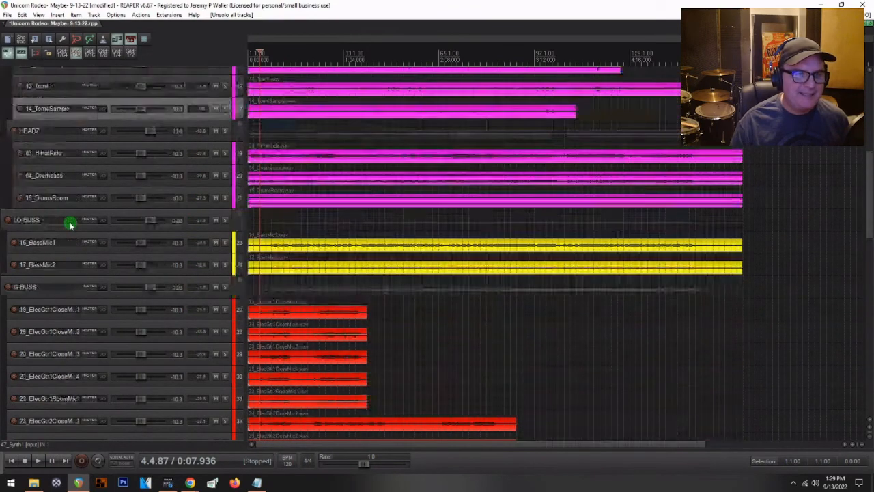
{"action": "scroll", "coordinate": [49, 197], "scroll_direction": "up", "scroll_amount": 2}
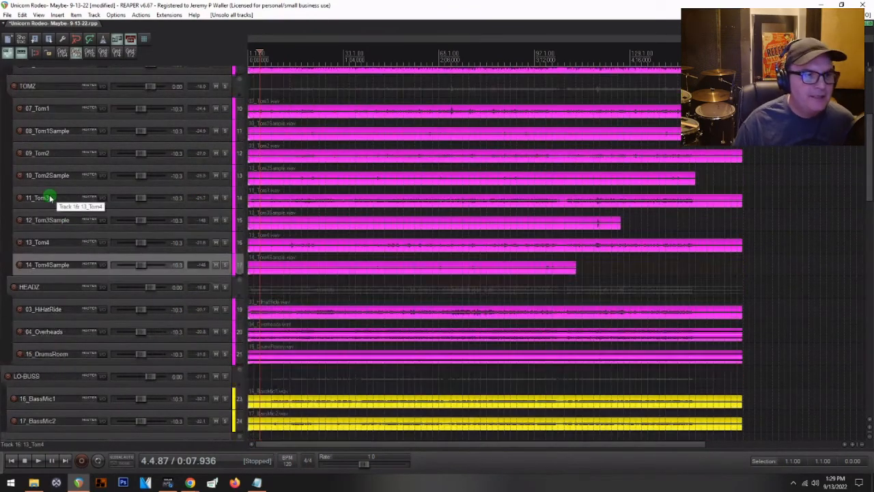
{"action": "scroll", "coordinate": [49, 197], "scroll_direction": "up", "scroll_amount": 6}
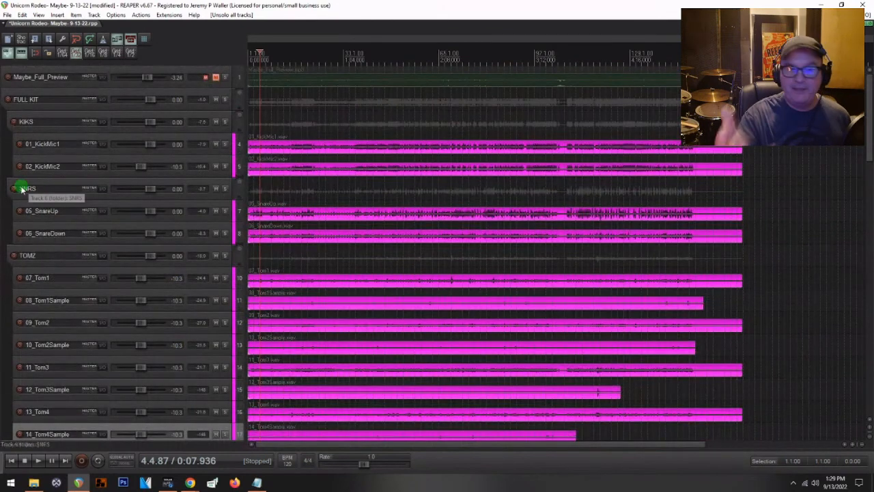